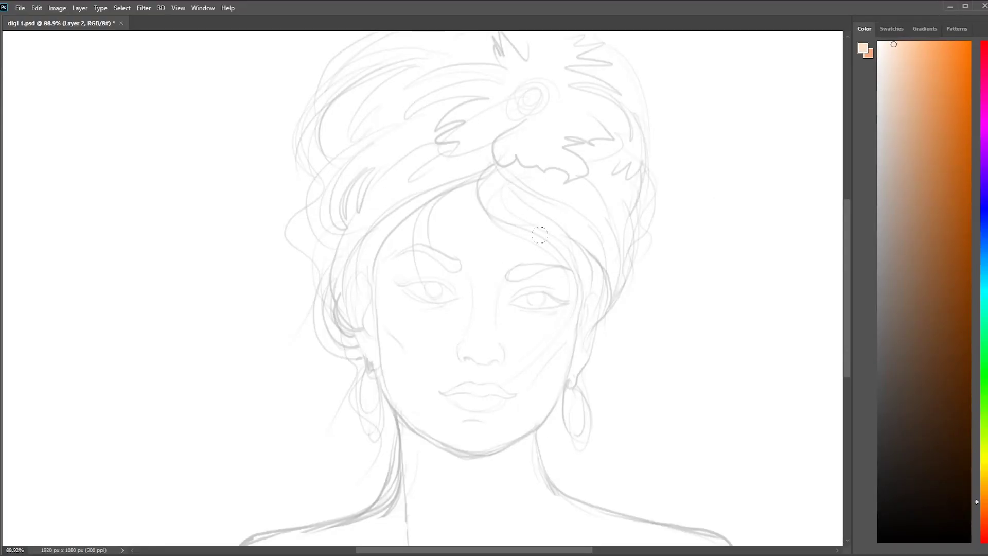
Step: Fill the whole canvas with a flat light peach tone beneath the pencil sketch
click(538, 266)
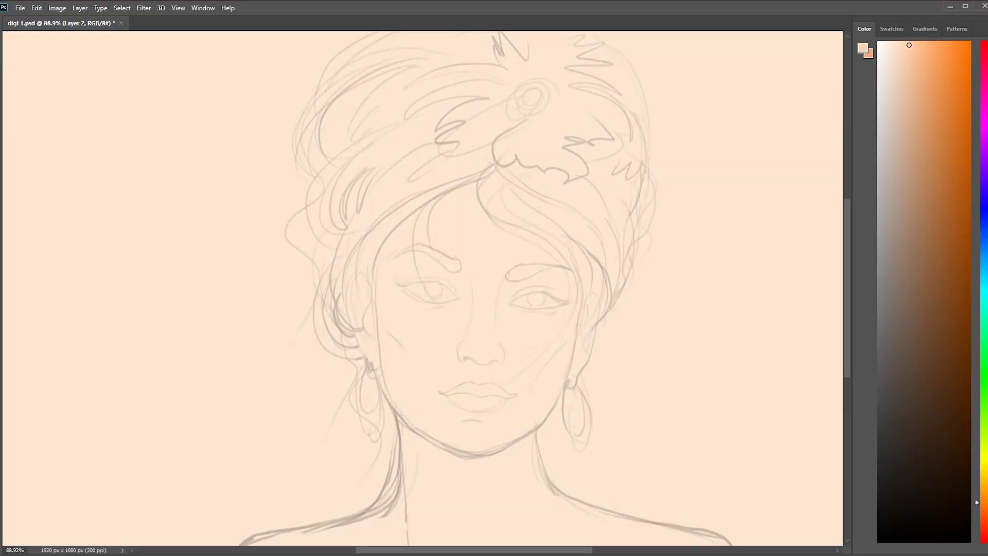
Step: Paint a peach skin base over the left face, neck, shoulders, chin and cheek
drag(455, 203, 376, 360)
mouse_move(391, 288)
mouse_down()
mouse_move(433, 523)
mouse_move(309, 535)
mouse_up()
scroll(463, 361, down, 1)
drag(453, 463, 570, 502)
drag(510, 507, 283, 517)
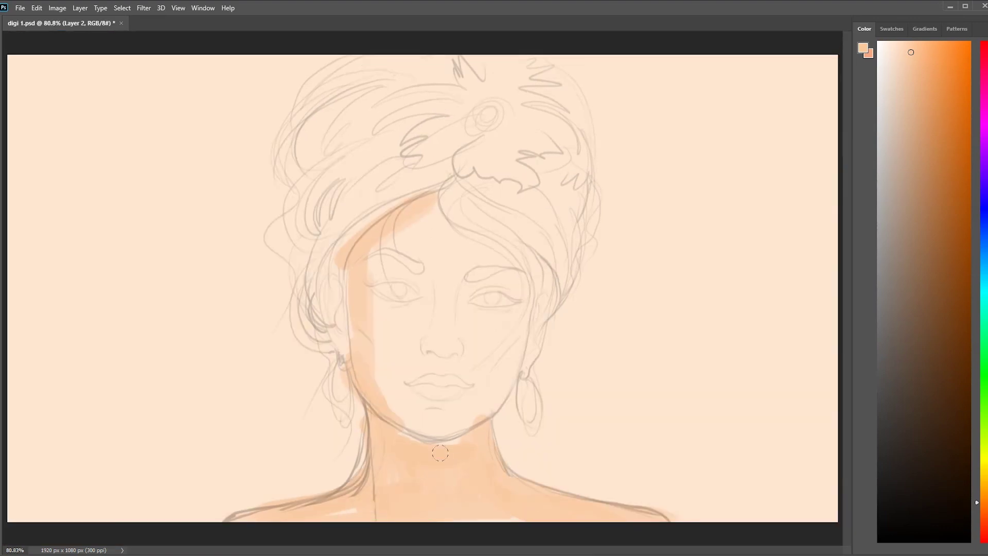
drag(402, 489, 438, 442)
drag(520, 334, 453, 412)
drag(345, 273, 401, 417)
Step: Fill the forehead, nose sides, cheeks and temples with peach base strokes
mouse_move(509, 273)
mouse_down()
mouse_move(421, 213)
mouse_move(530, 270)
mouse_move(515, 335)
mouse_up()
mouse_move(504, 278)
mouse_down()
mouse_move(448, 288)
mouse_move(458, 325)
mouse_up()
mouse_move(422, 226)
mouse_down()
mouse_move(376, 267)
mouse_move(407, 351)
mouse_up()
mouse_move(463, 321)
mouse_down()
mouse_move(402, 366)
mouse_move(379, 339)
mouse_up()
drag(399, 402, 450, 417)
drag(539, 280, 525, 371)
drag(334, 265, 335, 371)
drag(438, 234, 429, 252)
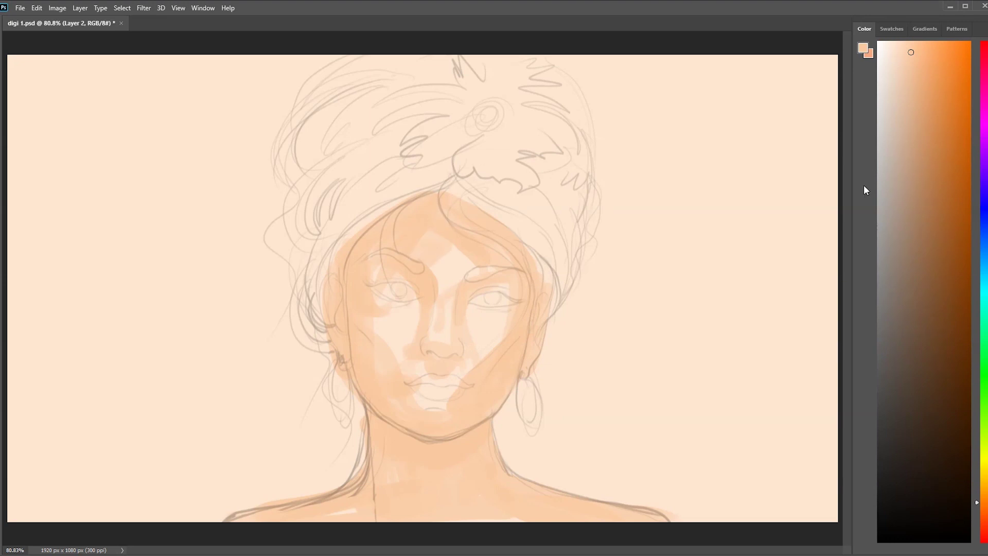
Step: Shade the temple, both jaws, cheeks and neck in darker orange
drag(431, 194, 355, 309)
drag(342, 262, 391, 442)
mouse_move(355, 314)
mouse_down()
mouse_move(420, 429)
mouse_move(382, 484)
mouse_up()
drag(366, 423, 489, 428)
drag(486, 427, 530, 497)
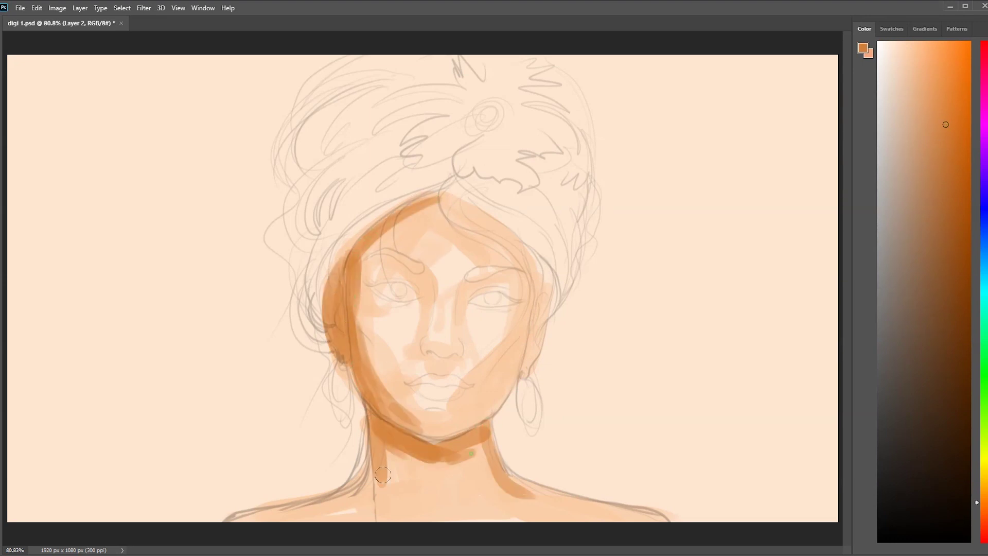
drag(541, 278, 525, 376)
drag(535, 330, 463, 411)
mouse_move(463, 406)
mouse_down()
mouse_move(513, 365)
mouse_move(456, 427)
mouse_up()
drag(371, 378, 430, 435)
Step: Redo the nose shadow and shade the brows, nose bridge and left eye socket orange
key(ctrl+z)
drag(431, 330, 414, 263)
mouse_move(456, 303)
mouse_down()
mouse_move(514, 278)
mouse_move(451, 283)
mouse_up()
mouse_move(375, 255)
mouse_down()
mouse_move(422, 280)
mouse_move(420, 291)
mouse_up()
drag(358, 272, 422, 309)
drag(417, 288, 360, 274)
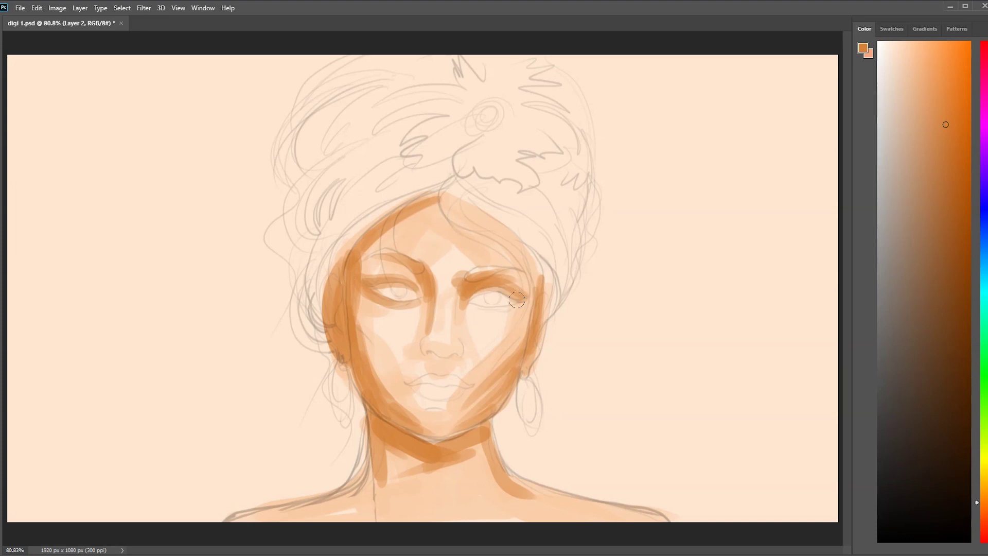
Step: Add orange under the right eye, temple, cheeks, nostril, lips and right hairline
drag(517, 301, 476, 309)
drag(535, 241, 530, 303)
drag(361, 334, 391, 407)
drag(522, 344, 471, 409)
drag(447, 365, 435, 361)
mouse_move(419, 407)
mouse_down()
mouse_move(453, 412)
mouse_move(478, 437)
mouse_up()
mouse_move(450, 183)
mouse_down()
mouse_move(528, 247)
mouse_move(524, 306)
mouse_move(477, 293)
mouse_move(469, 329)
mouse_up()
Step: Zoom in and define the eyebrows, nostril, nose bridge and eyelids in dark orange
key(ctrl+plus)
drag(478, 288, 469, 344)
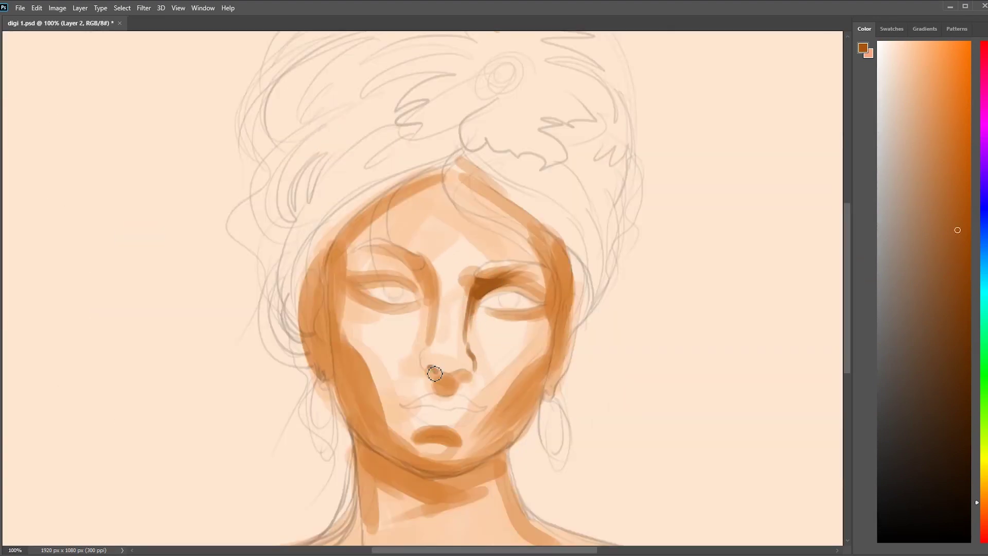
drag(439, 375, 419, 332)
drag(437, 284, 422, 347)
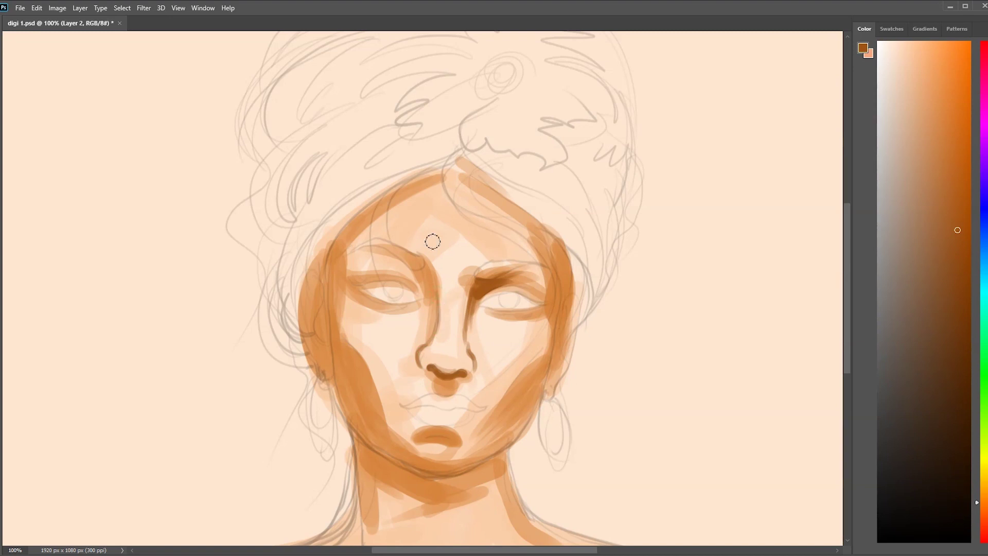
drag(431, 275, 361, 246)
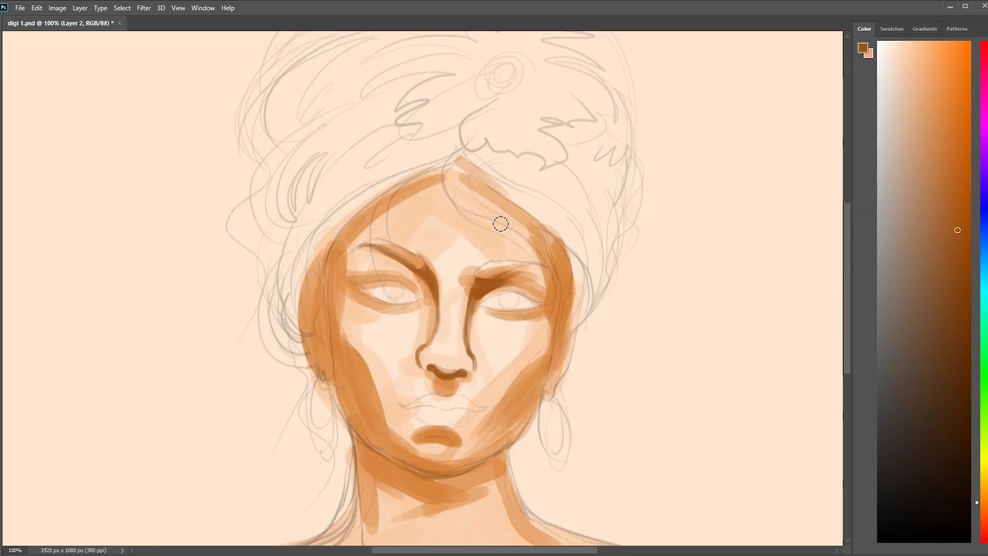
mouse_move(361, 297)
mouse_down()
mouse_move(416, 304)
mouse_move(365, 283)
mouse_up()
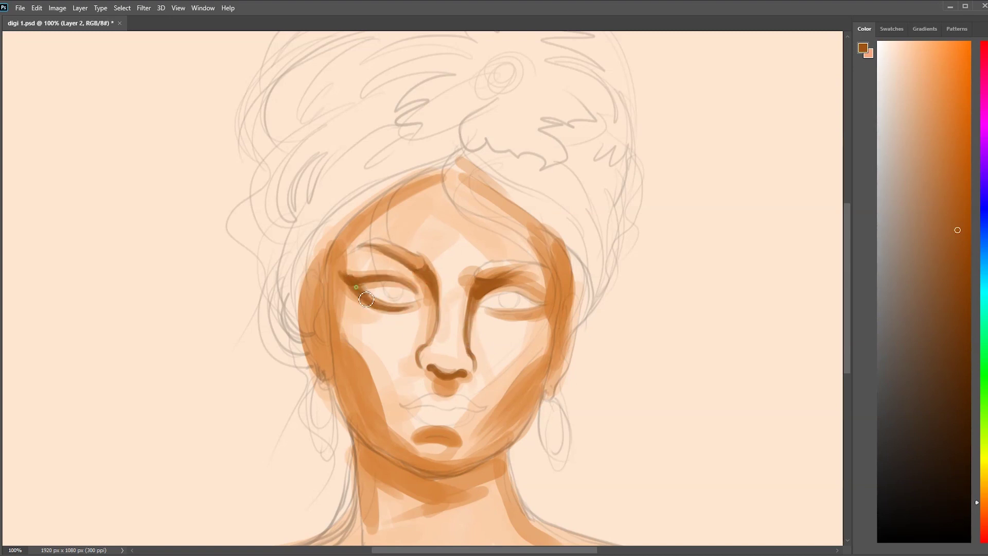
mouse_move(500, 291)
mouse_down()
mouse_move(550, 300)
mouse_move(482, 296)
mouse_up()
drag(548, 308, 499, 314)
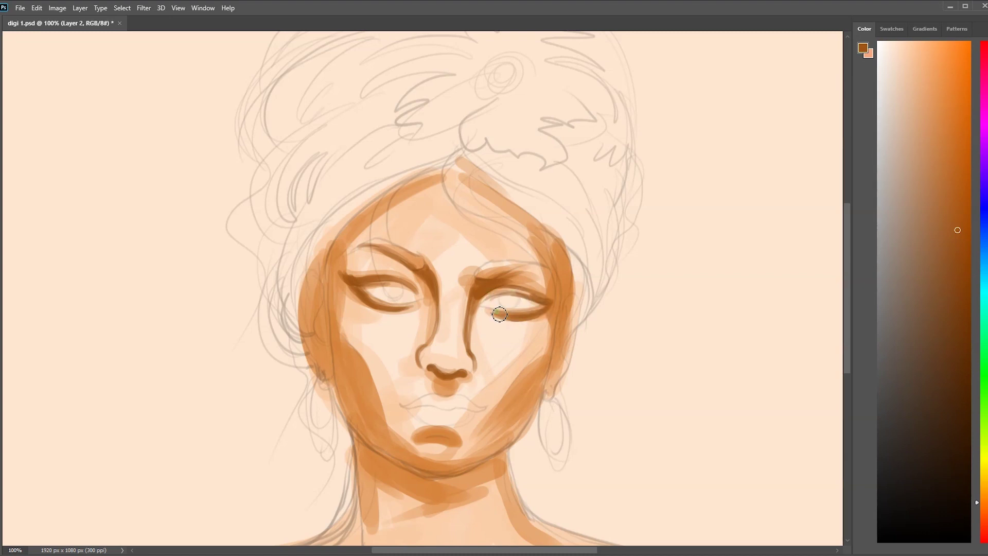
Step: Darken the jaw edges, chin underside, lower lip and both sides of the face
drag(325, 330, 337, 224)
drag(334, 340, 384, 441)
drag(514, 450, 546, 382)
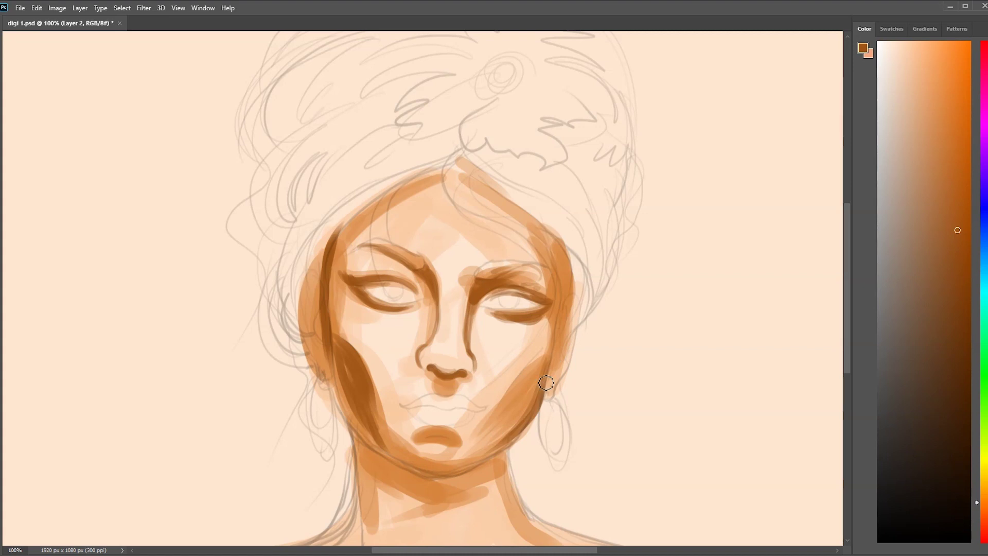
mouse_move(521, 431)
mouse_down()
mouse_move(550, 361)
mouse_move(466, 470)
mouse_up()
mouse_move(335, 357)
mouse_down()
mouse_move(382, 444)
mouse_move(499, 452)
mouse_up()
drag(445, 437, 474, 426)
mouse_move(414, 435)
mouse_down()
mouse_move(450, 437)
mouse_move(486, 458)
mouse_up()
drag(561, 268, 548, 383)
mouse_move(550, 328)
mouse_down()
mouse_move(562, 237)
mouse_move(552, 322)
mouse_up()
mouse_move(318, 277)
mouse_down()
mouse_move(351, 223)
mouse_move(334, 400)
mouse_up()
Step: Pick dark brown and paint a thick dark band with strands across the neck
mouse_move(354, 436)
mouse_down()
mouse_move(356, 476)
mouse_move(397, 469)
mouse_up()
alt+click(350, 438)
drag(468, 474, 509, 450)
mouse_move(415, 476)
mouse_down()
mouse_move(508, 451)
mouse_move(512, 479)
mouse_up()
mouse_move(352, 433)
mouse_down()
mouse_move(407, 487)
mouse_move(450, 488)
mouse_move(507, 458)
mouse_up()
drag(360, 452, 368, 536)
drag(374, 476, 404, 524)
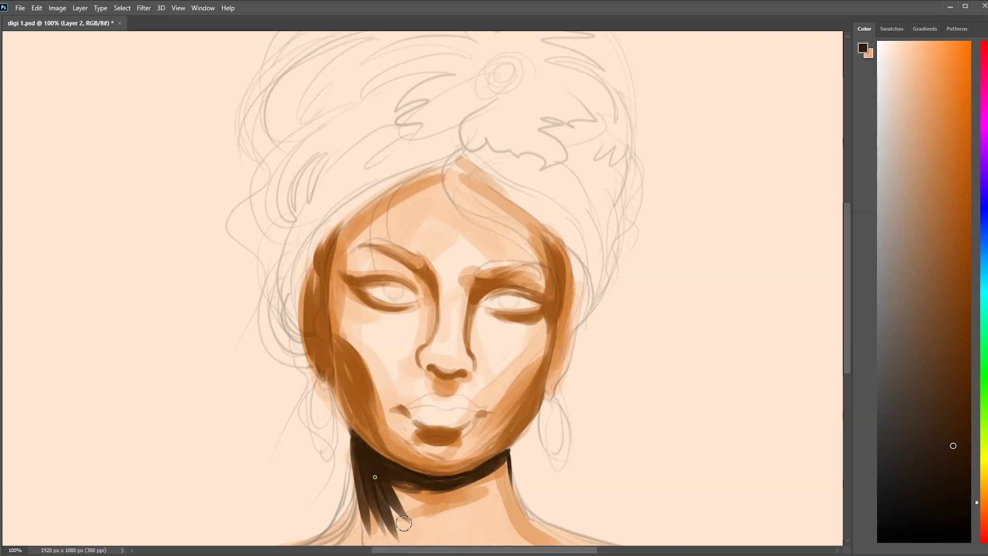
drag(406, 486, 438, 525)
Step: Outline the face edges and paint dark brown hair framing the face up to the hairline
mouse_move(332, 396)
mouse_down()
mouse_move(316, 249)
mouse_move(331, 397)
mouse_move(351, 436)
mouse_up()
drag(547, 397, 512, 447)
mouse_move(561, 309)
mouse_down()
mouse_move(550, 392)
mouse_move(574, 277)
mouse_up()
drag(580, 221, 555, 334)
drag(469, 149, 571, 269)
drag(309, 267, 452, 164)
mouse_move(391, 185)
mouse_down()
mouse_move(478, 150)
mouse_move(291, 319)
mouse_move(303, 327)
mouse_move(309, 383)
mouse_up()
mouse_move(553, 391)
mouse_down()
mouse_move(599, 221)
mouse_move(590, 288)
mouse_up()
drag(404, 255, 423, 267)
Step: Paint dark eyebrows, the right eye crease and the left eye's lid line
drag(354, 247, 423, 263)
mouse_move(476, 278)
mouse_down()
mouse_move(523, 270)
mouse_move(553, 275)
mouse_move(555, 286)
mouse_up()
drag(423, 263, 358, 256)
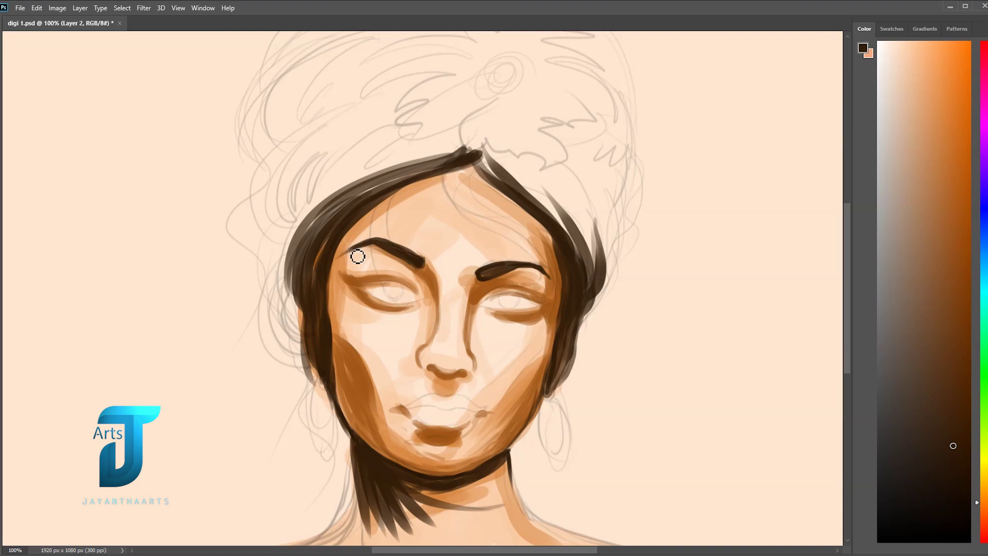
drag(530, 291, 483, 288)
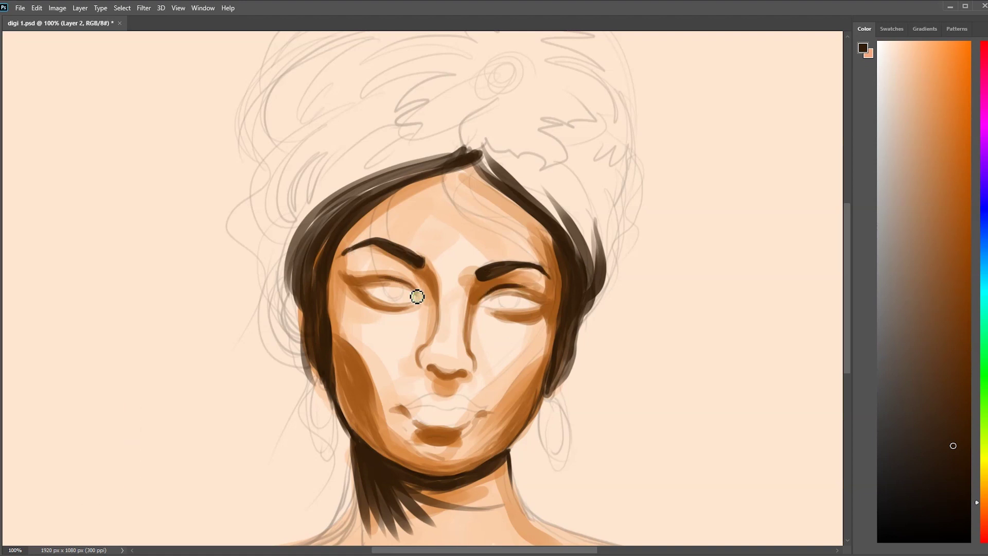
drag(417, 296, 362, 286)
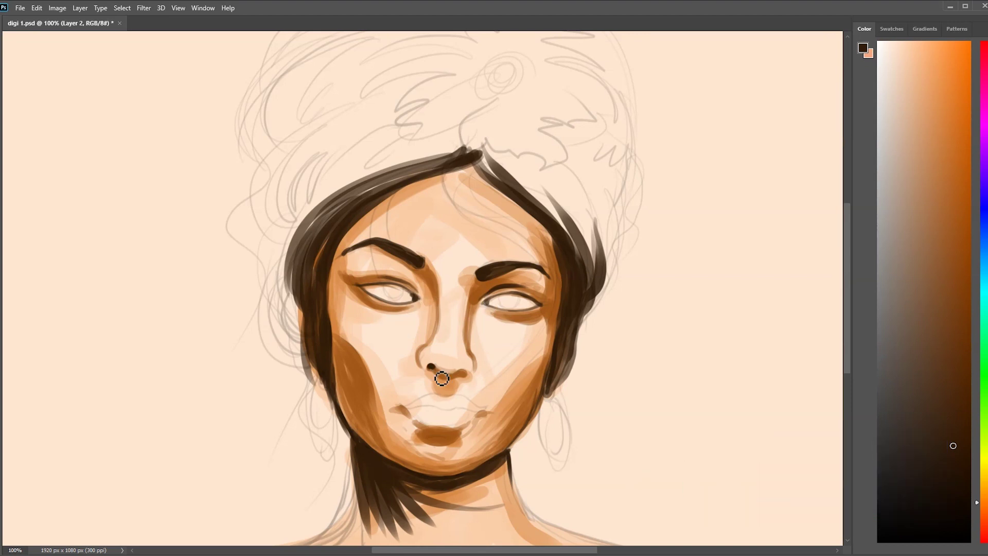
Step: Add light irises to both eyes, shade the lower lid, and paint corner lashes
drag(506, 304, 516, 298)
drag(396, 284, 386, 298)
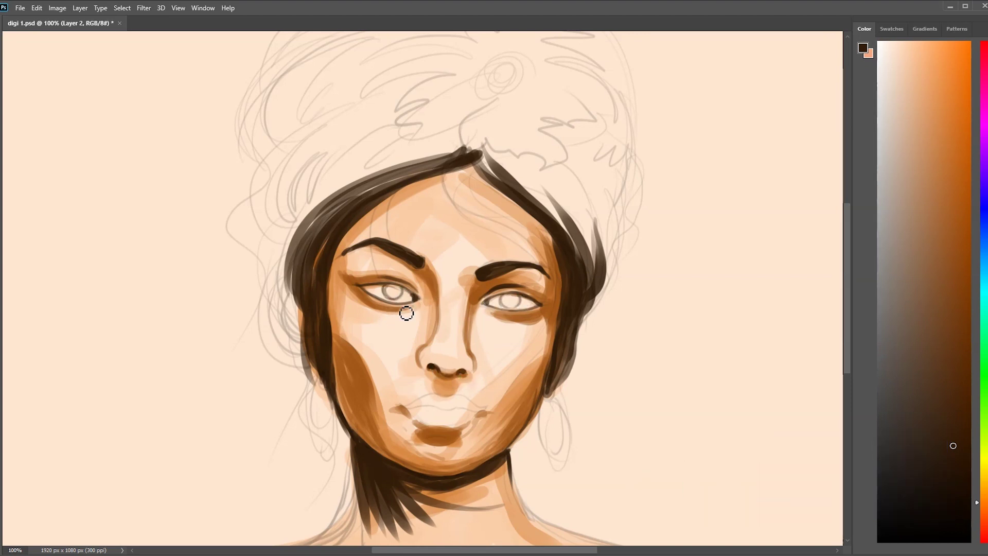
drag(507, 311, 546, 312)
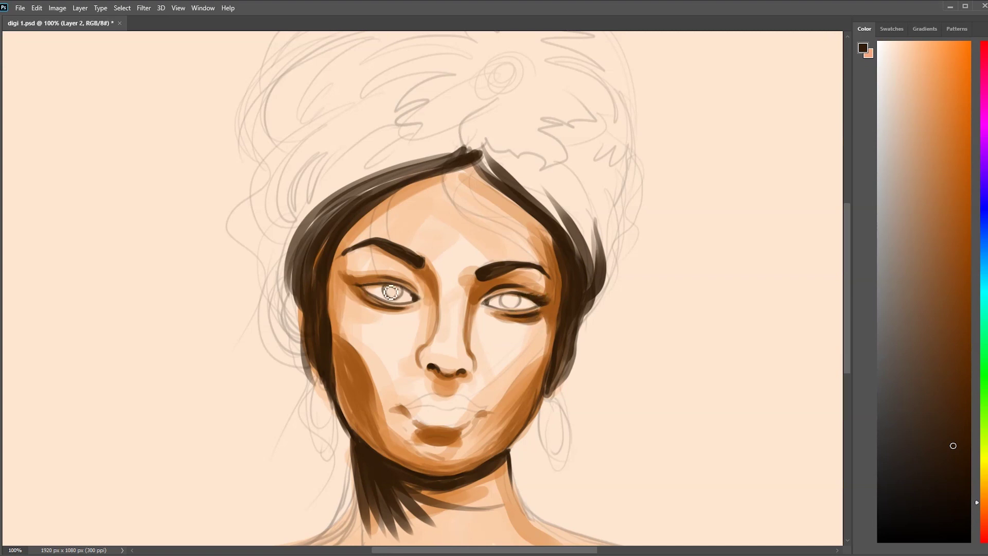
drag(384, 289, 356, 281)
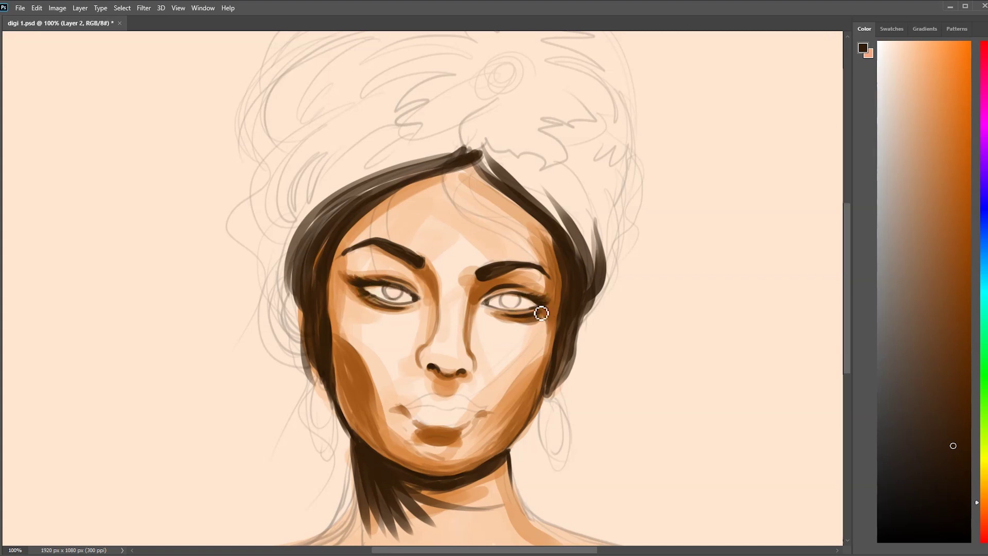
drag(557, 303, 547, 299)
drag(344, 253, 417, 263)
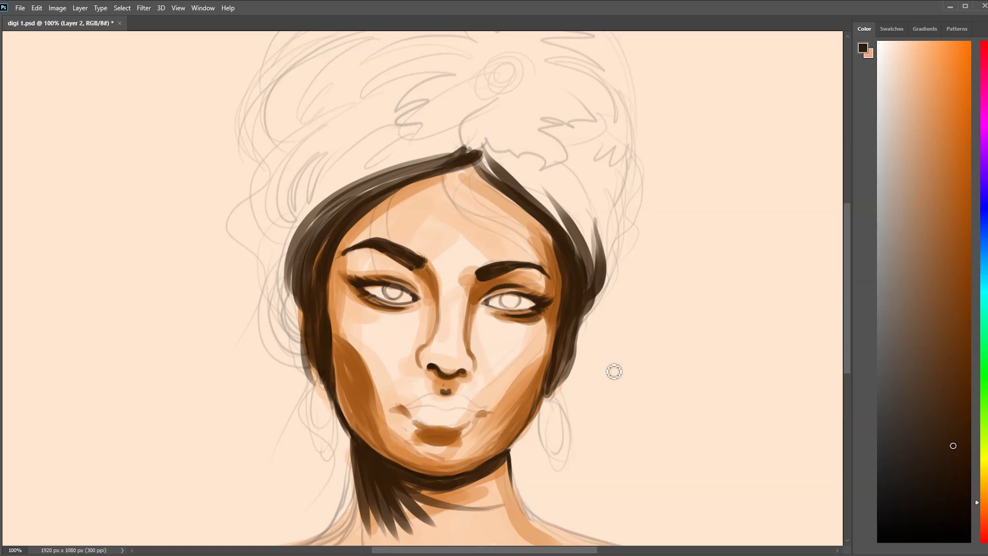
Step: Choose a red from the Color panel and paint the lips red
click(977, 528)
click(956, 169)
mouse_move(423, 397)
mouse_down()
mouse_move(468, 396)
mouse_move(488, 411)
mouse_move(448, 404)
mouse_move(465, 408)
mouse_up()
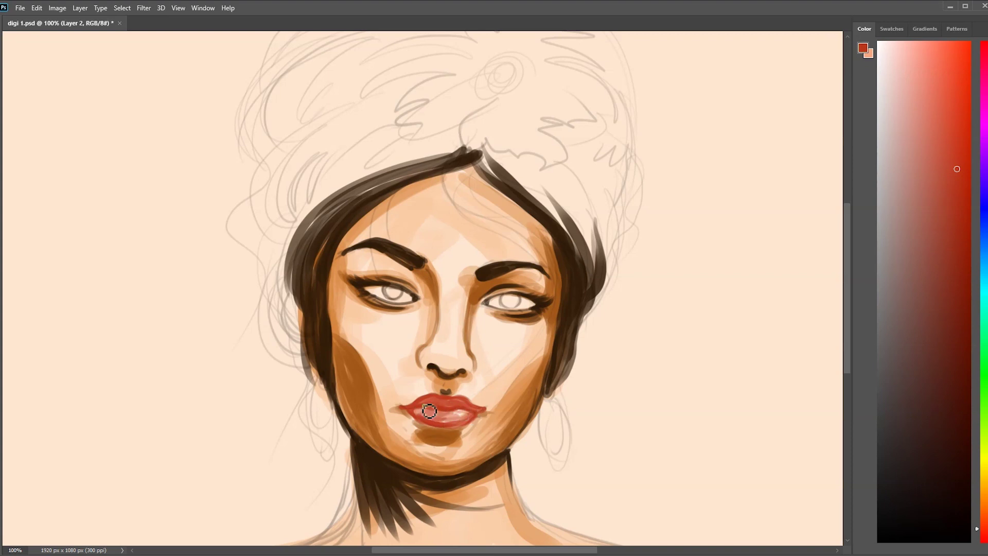
Step: Zoom in and paint the left eye's iris dark grey with a black pupil
alt+click(422, 370)
key(ctrl+plus)
mouse_move(388, 298)
mouse_down()
mouse_move(355, 293)
mouse_move(368, 314)
mouse_move(378, 304)
mouse_move(359, 287)
mouse_move(362, 300)
mouse_move(364, 275)
mouse_move(293, 283)
mouse_move(329, 316)
mouse_up()
click(933, 541)
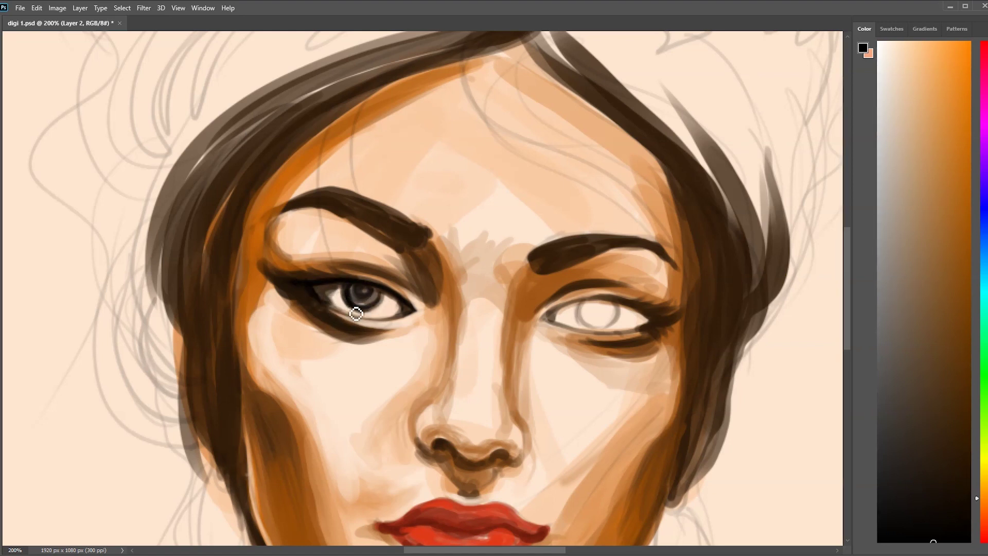
Step: Darken the right eye's lids, paint its iris, and add light skin strokes along its lower lid
mouse_move(565, 311)
mouse_down()
mouse_move(655, 303)
mouse_move(590, 325)
mouse_move(599, 304)
mouse_move(628, 332)
mouse_up()
mouse_move(574, 310)
mouse_down()
mouse_move(582, 312)
mouse_move(566, 316)
mouse_up()
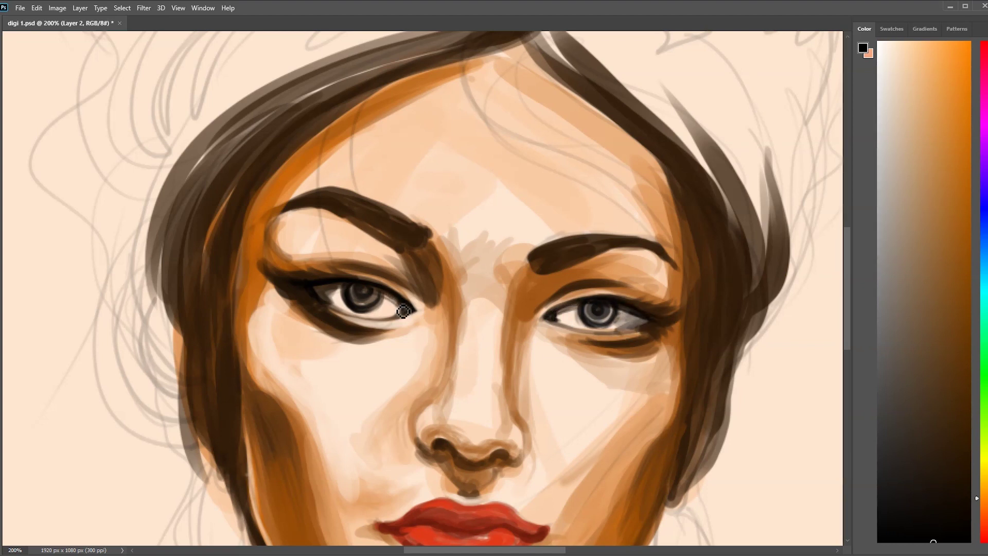
alt+click(569, 347)
drag(569, 332, 566, 330)
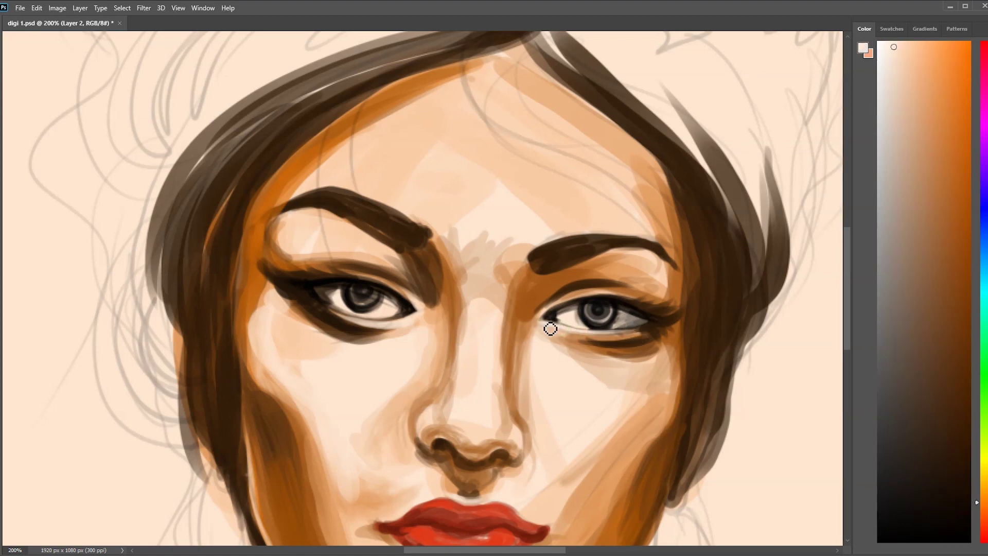
alt+click(638, 361)
drag(659, 339, 579, 338)
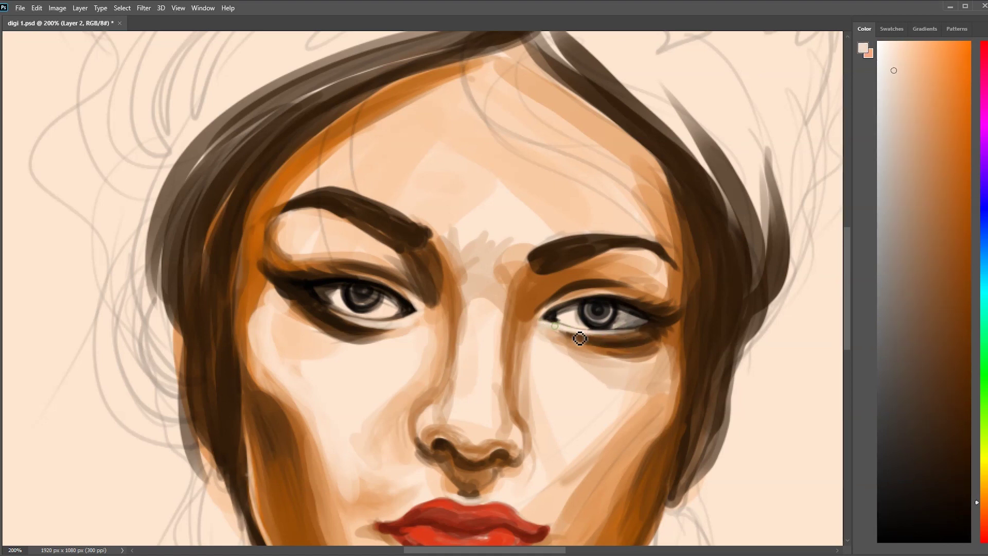
alt+click(406, 331)
Step: Fit the canvas on screen and add a dark orange-brown stroke under the lower lip
key(ctrl+0)
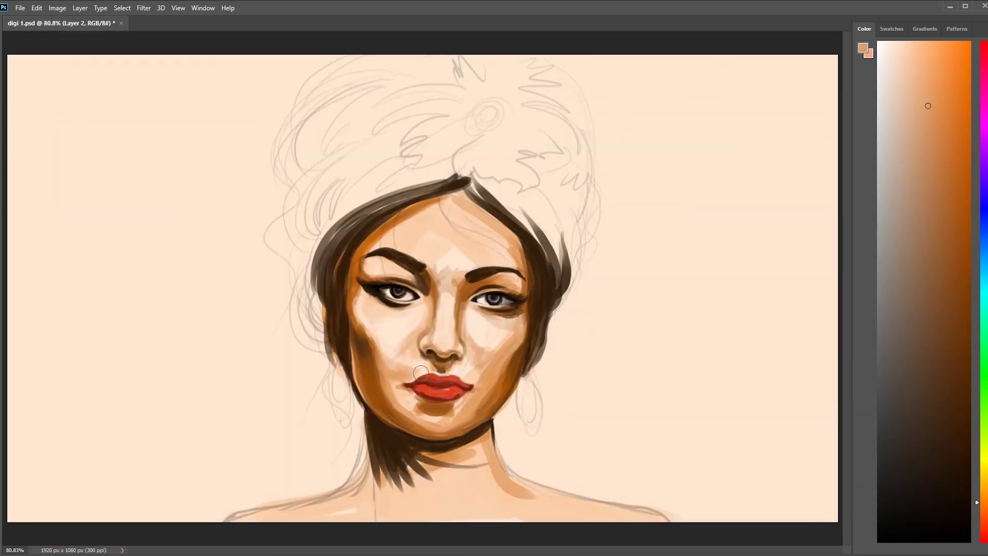
alt+click(496, 389)
drag(458, 409, 428, 410)
Step: Block in dark brown hair on the right and curling locks on the left, sweeping up into the updo
alt+click(469, 188)
drag(469, 189, 540, 236)
drag(514, 190, 556, 265)
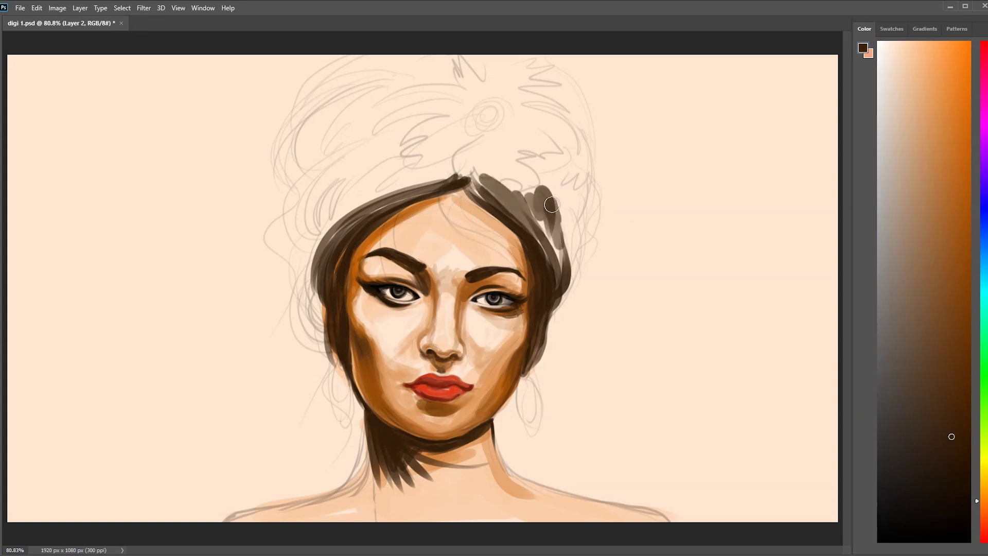
drag(469, 169, 571, 217)
mouse_move(572, 163)
mouse_down()
mouse_move(557, 262)
mouse_move(566, 183)
mouse_up()
drag(348, 160, 314, 278)
drag(329, 111, 309, 340)
mouse_move(342, 242)
mouse_down()
mouse_move(334, 300)
mouse_move(361, 195)
mouse_up()
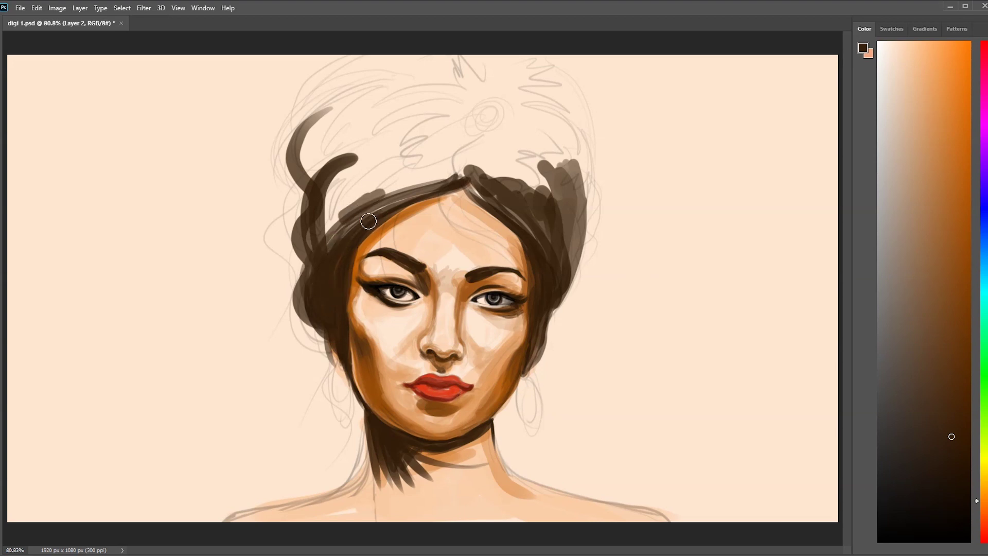
mouse_move(384, 152)
mouse_down()
mouse_move(334, 203)
mouse_move(360, 154)
mouse_up()
Step: Add dark strokes along the neck and left shoulder, then shade the neck and chest lighter brown
scroll(375, 231, up, 1)
mouse_move(397, 427)
mouse_down()
mouse_move(381, 524)
mouse_move(361, 530)
mouse_up()
drag(380, 494, 242, 540)
alt+click(510, 488)
mouse_move(427, 479)
mouse_down()
mouse_move(407, 535)
mouse_move(422, 538)
mouse_up()
drag(489, 464, 453, 541)
drag(530, 443, 494, 520)
mouse_move(535, 448)
mouse_down()
mouse_move(545, 523)
mouse_move(618, 507)
mouse_move(299, 535)
mouse_move(506, 525)
mouse_move(535, 466)
mouse_up()
drag(494, 520, 458, 480)
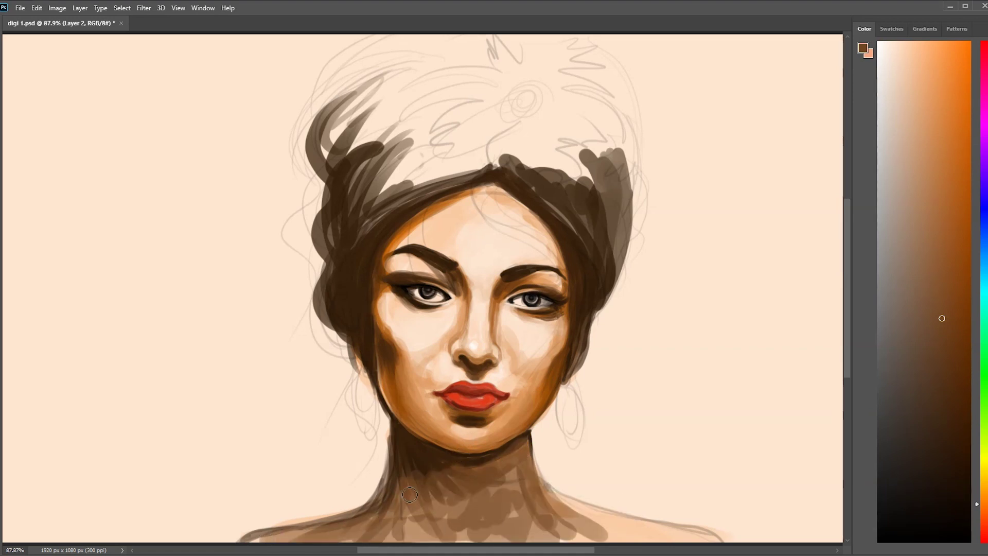
Step: Darken the neck's left edge and throat, then add orange strokes on the right neck and shoulder
alt+click(386, 435)
mouse_move(391, 437)
mouse_down()
mouse_move(360, 520)
mouse_move(406, 488)
mouse_move(463, 474)
mouse_move(419, 481)
mouse_move(309, 535)
mouse_up()
mouse_move(392, 515)
mouse_down()
mouse_move(496, 516)
mouse_move(463, 453)
mouse_move(617, 535)
mouse_move(484, 525)
mouse_up()
alt+click(547, 417)
drag(501, 492, 642, 524)
mouse_move(561, 501)
mouse_down()
mouse_move(684, 533)
mouse_move(657, 538)
mouse_up()
Step: Sample light peach from the cheek and soften the right neck edge and shoulder
alt+click(531, 367)
mouse_move(572, 487)
mouse_down()
mouse_move(695, 535)
mouse_move(542, 483)
mouse_up()
mouse_move(530, 443)
mouse_down()
mouse_move(566, 509)
mouse_move(546, 484)
mouse_move(690, 535)
mouse_up()
drag(529, 480, 520, 530)
mouse_move(612, 514)
mouse_down()
mouse_move(504, 541)
mouse_move(591, 510)
mouse_up()
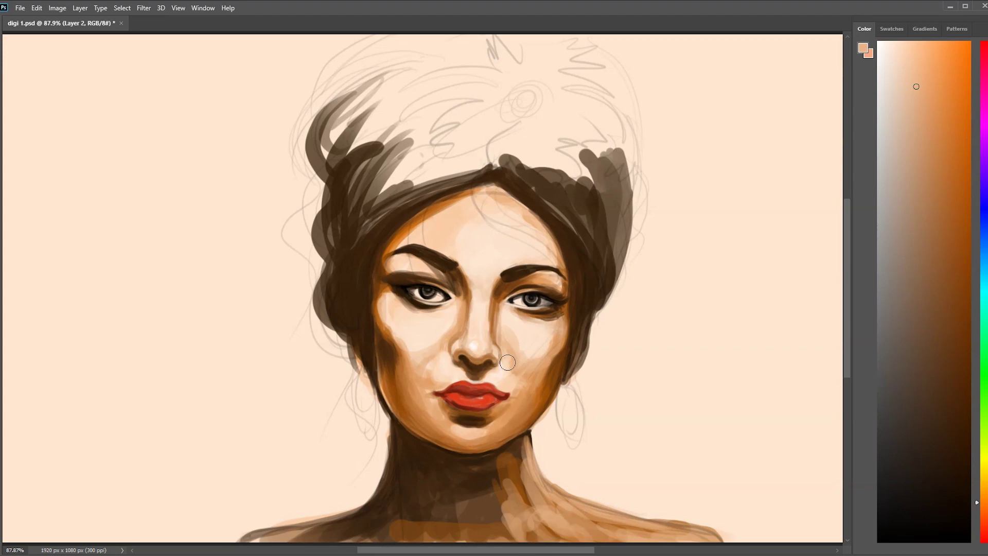
Step: Darken the neck below the chin and add a light stroke along the right neck and shoulder
alt+click(509, 478)
drag(507, 476, 514, 520)
drag(515, 453, 592, 535)
mouse_move(540, 510)
mouse_down()
mouse_move(489, 538)
mouse_move(509, 456)
mouse_move(520, 487)
mouse_move(532, 456)
mouse_move(591, 494)
mouse_up()
alt+click(507, 484)
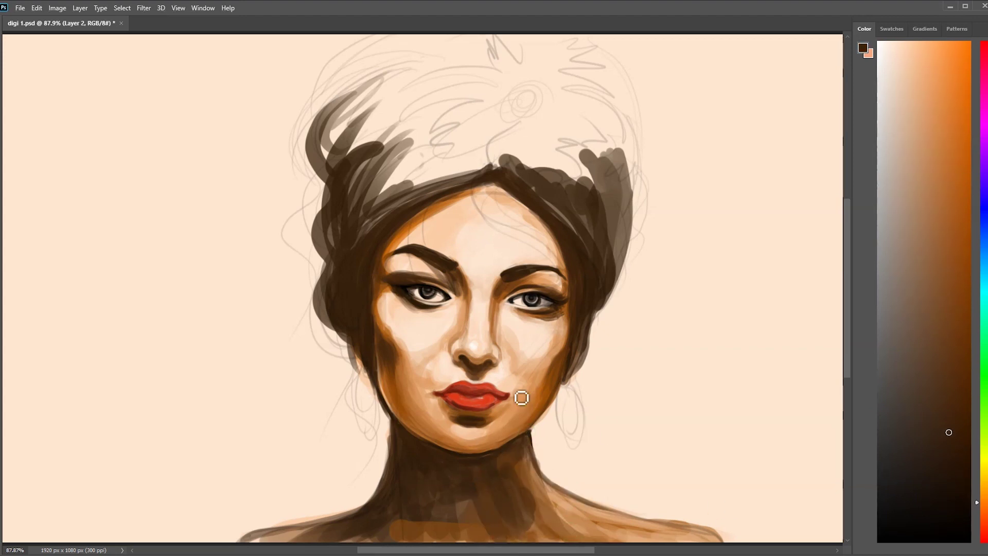
mouse_move(540, 434)
mouse_down()
mouse_move(602, 496)
mouse_move(708, 519)
mouse_up()
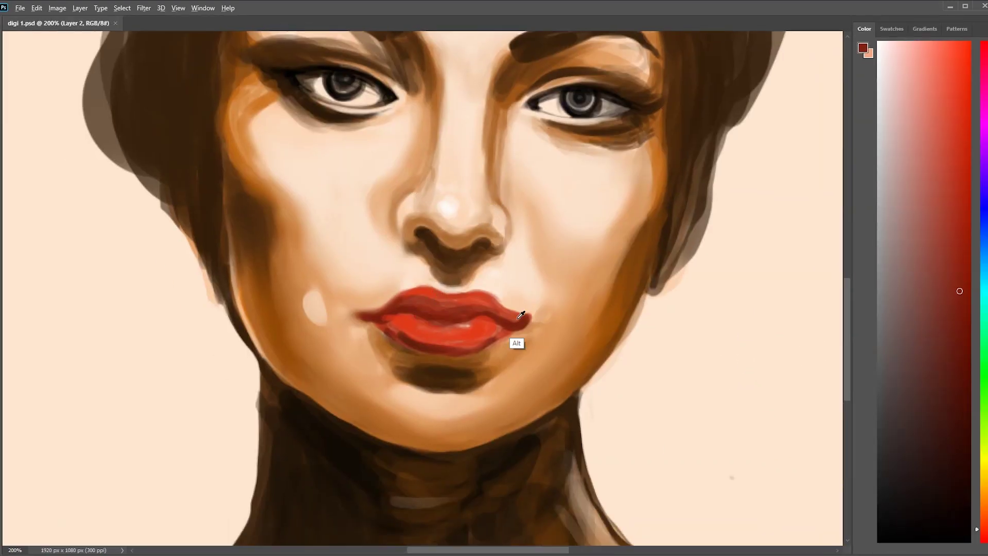
Step: Repaint the lower lip red and darken the upper lip, tidying its right corner with skin tone
alt+click(520, 315)
drag(496, 320, 505, 332)
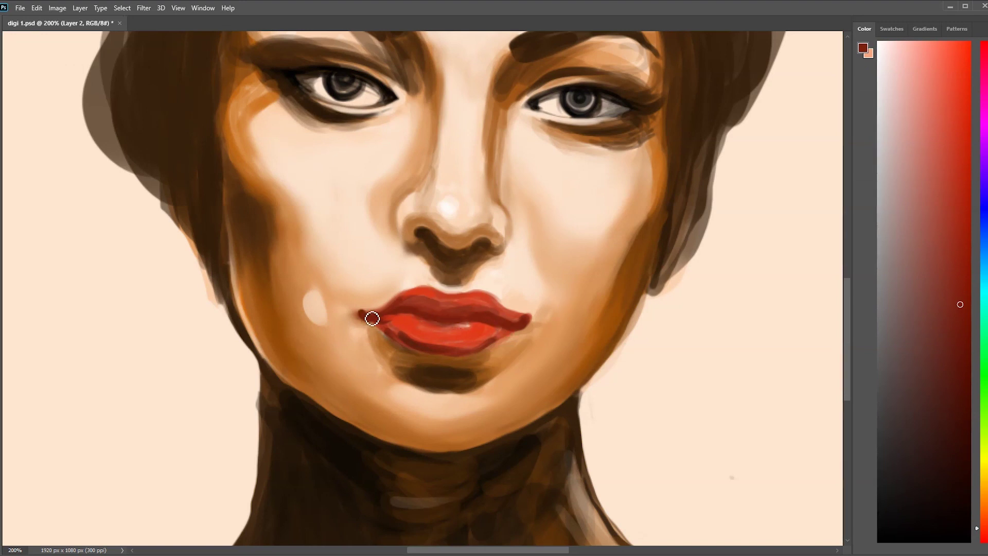
drag(477, 298, 525, 327)
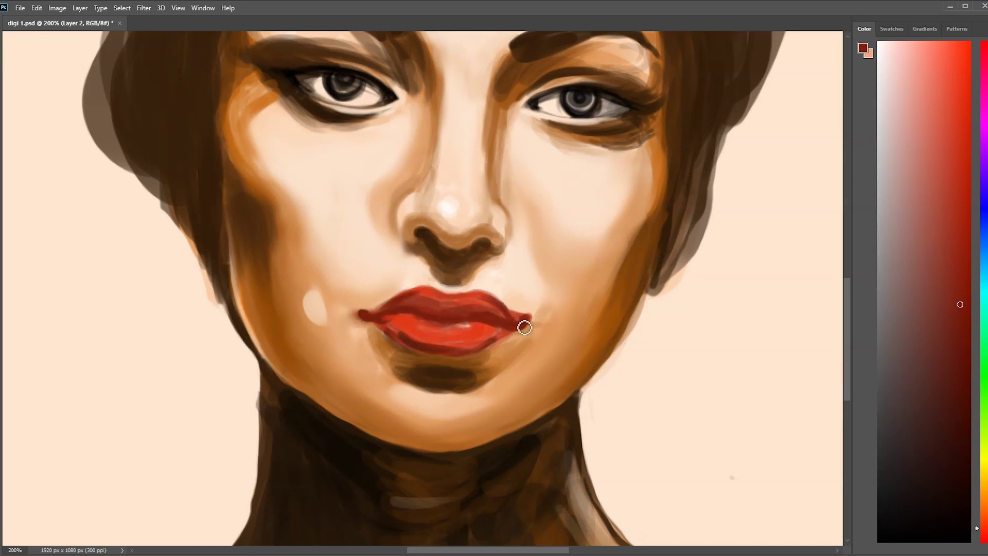
mouse_move(462, 304)
mouse_down()
mouse_move(474, 295)
mouse_move(421, 296)
mouse_up()
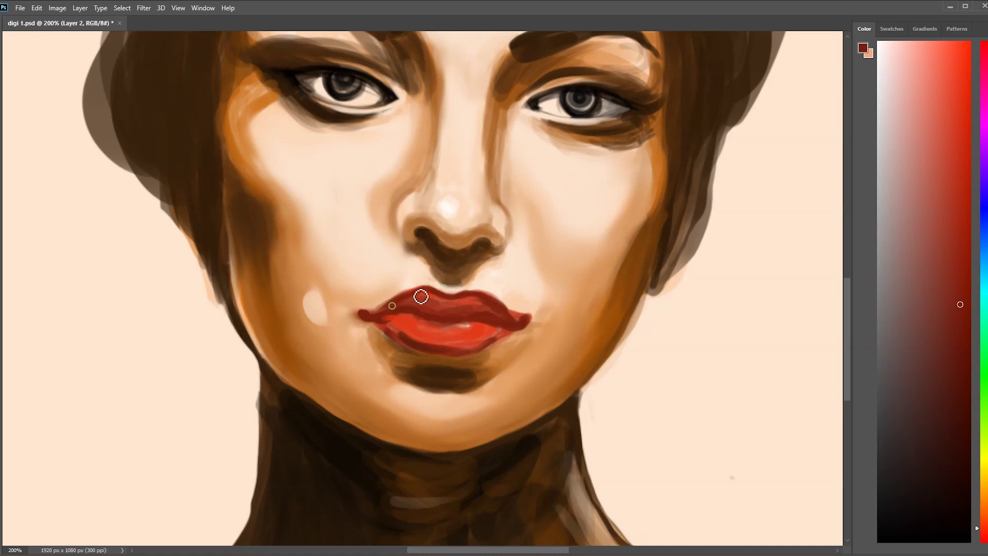
alt+click(521, 305)
drag(517, 309, 523, 319)
Step: Darken the line between the lips in red-brown and dab peach skin tone above the upper lip
alt+click(372, 311)
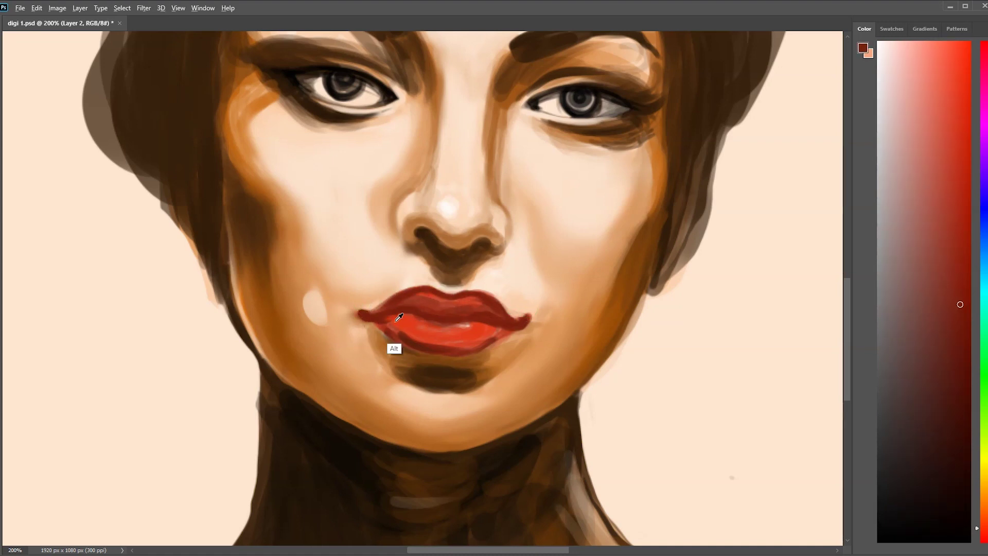
alt+click(431, 318)
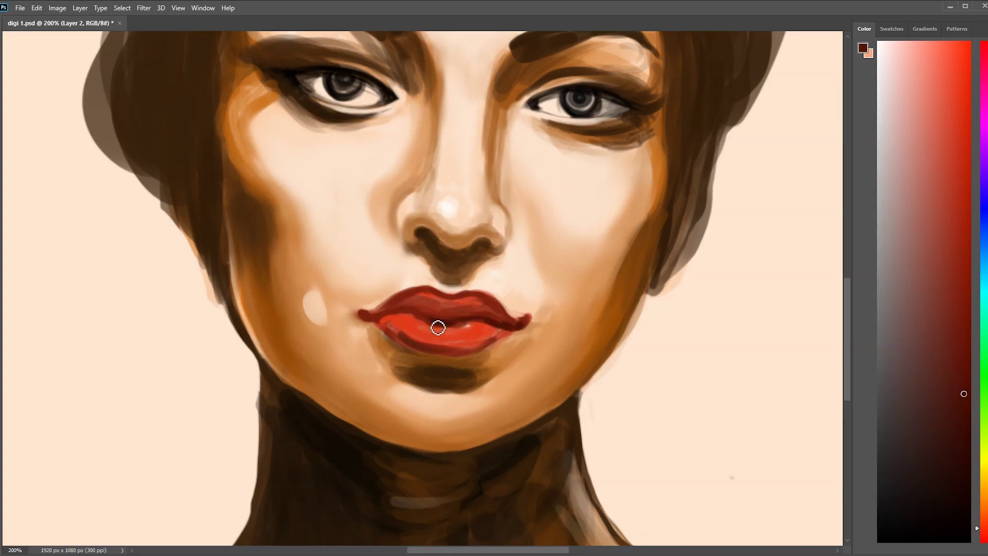
drag(377, 320, 433, 325)
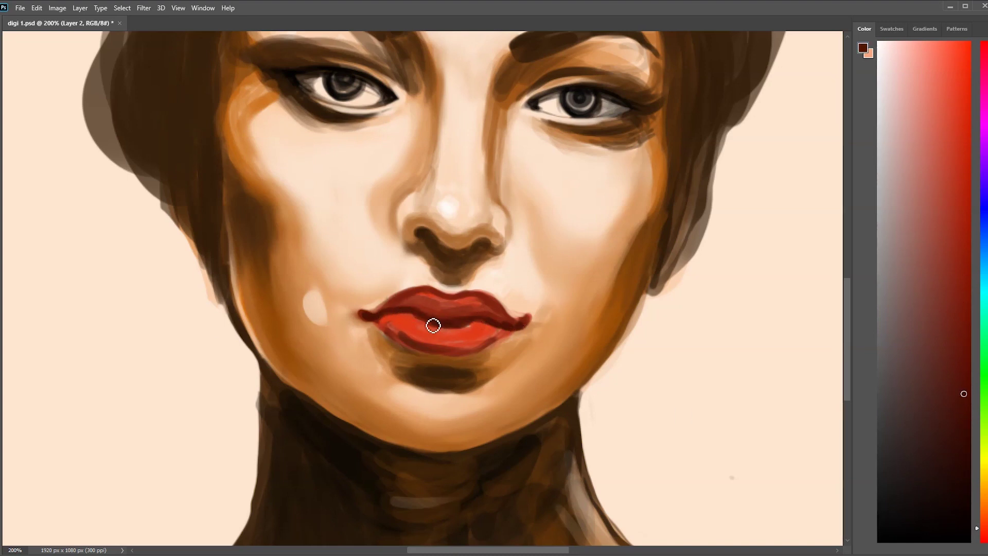
alt+click(435, 318)
alt+click(463, 316)
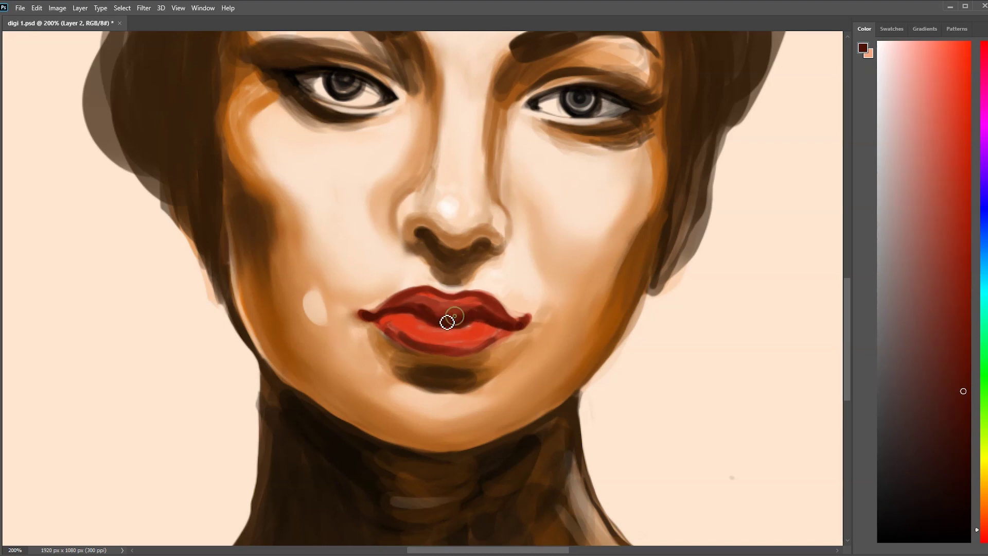
alt+click(493, 290)
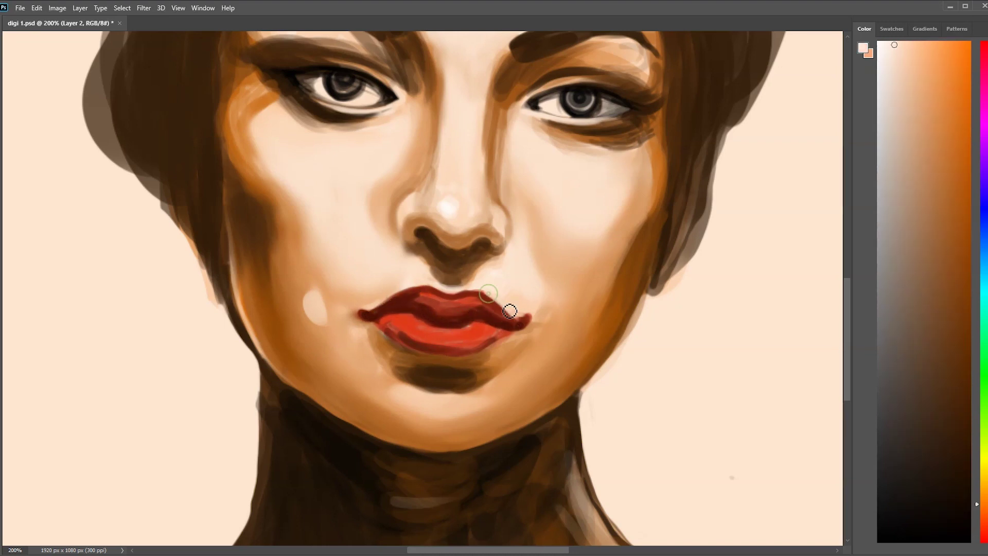
click(477, 283)
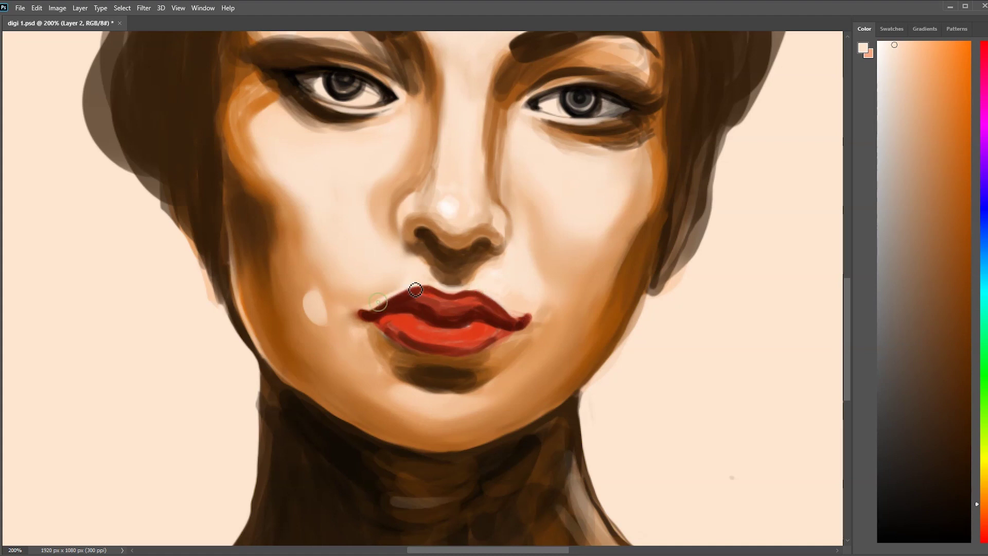
Step: Re-stroke the lower lip in darker red-brown and add a light peach highlight along it
alt+click(425, 304)
drag(507, 340, 424, 350)
mouse_move(493, 349)
mouse_down()
mouse_move(439, 349)
mouse_move(501, 338)
mouse_up()
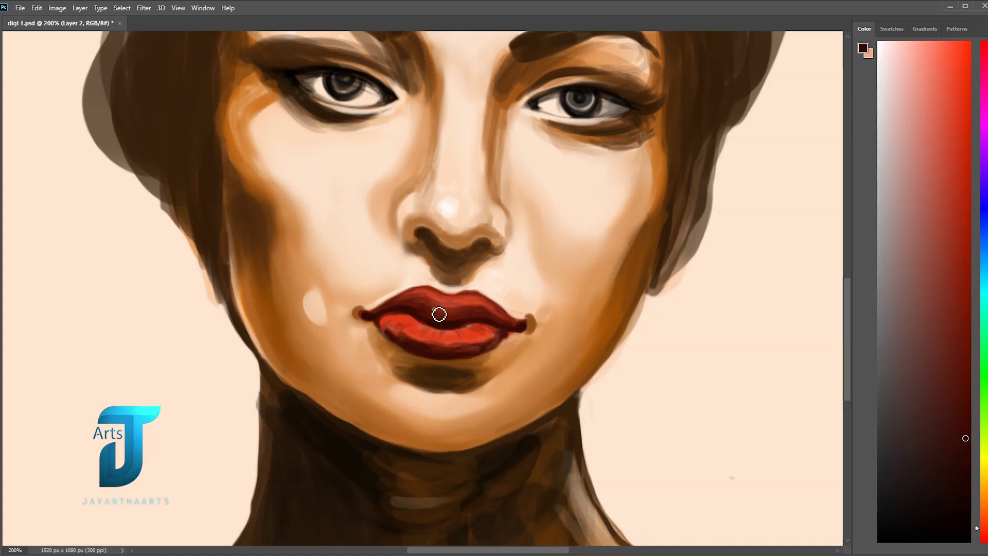
key(ctrl)
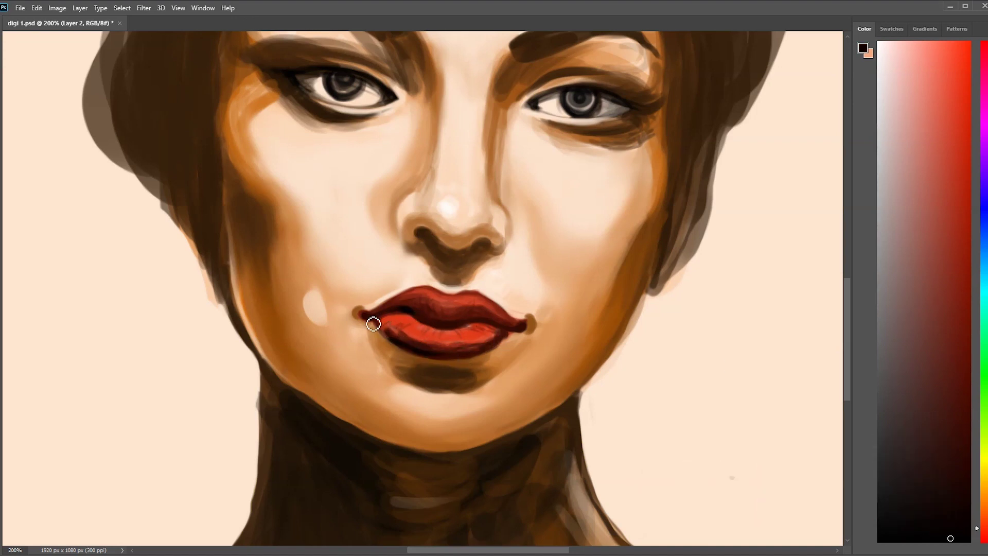
alt+click(393, 335)
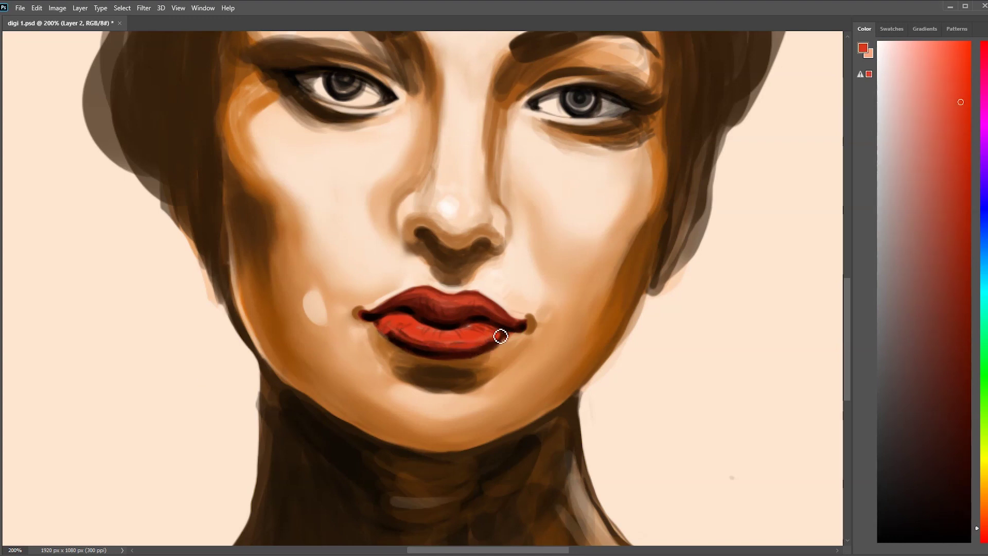
alt+click(740, 304)
drag(404, 334, 461, 334)
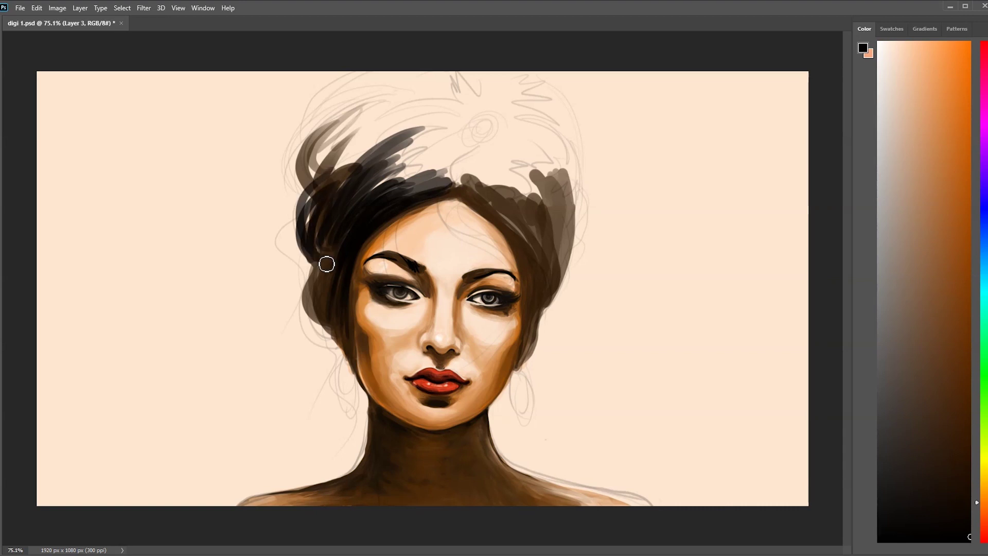
Step: Darken the right side of the updo and fill it with brown strokes
drag(541, 311, 518, 373)
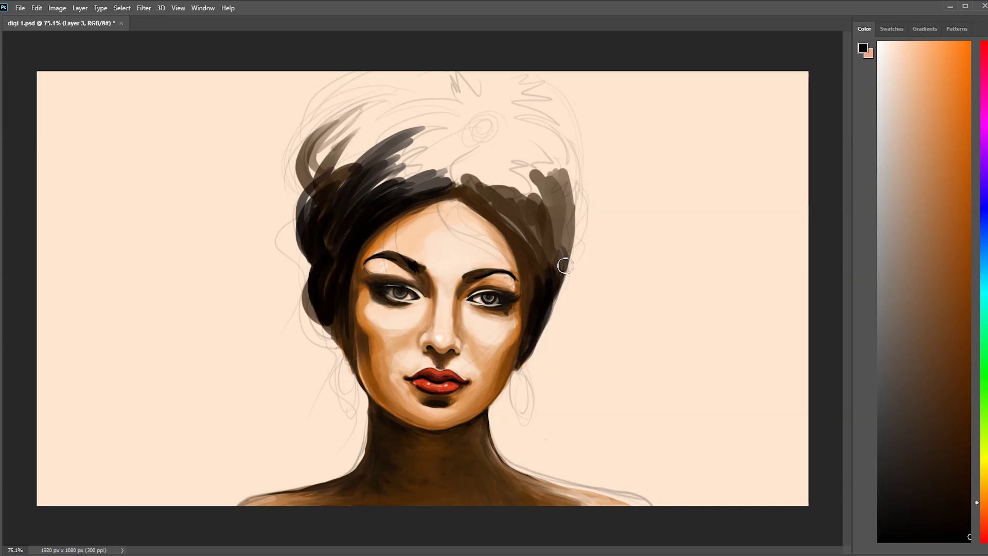
drag(564, 304, 587, 206)
mouse_move(537, 117)
mouse_down()
mouse_move(566, 167)
mouse_move(541, 121)
mouse_up()
click(928, 392)
drag(515, 164, 566, 253)
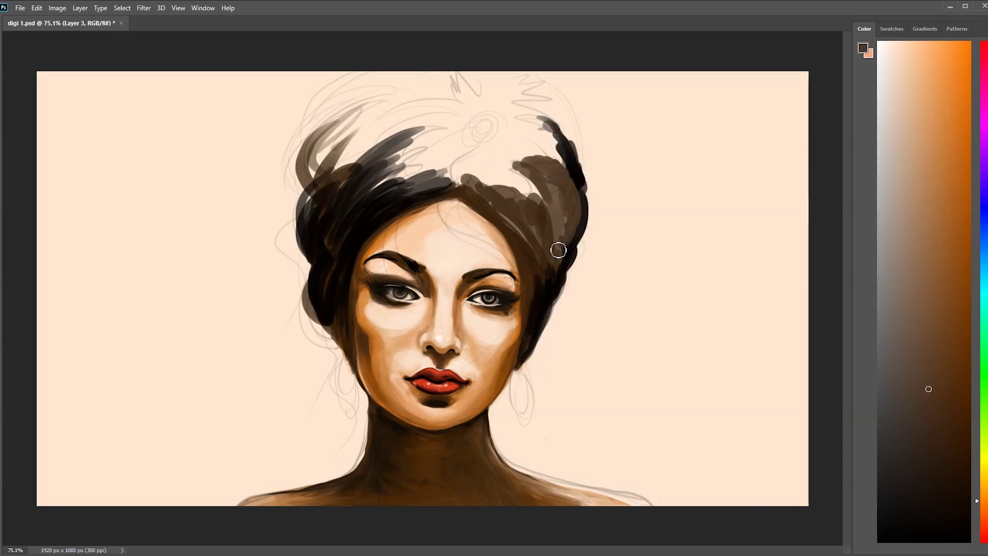
Step: Add orange and golden-yellow strokes sweeping over both hair masses
click(962, 192)
mouse_move(494, 195)
mouse_down()
mouse_move(534, 221)
mouse_move(515, 160)
mouse_move(545, 257)
mouse_up()
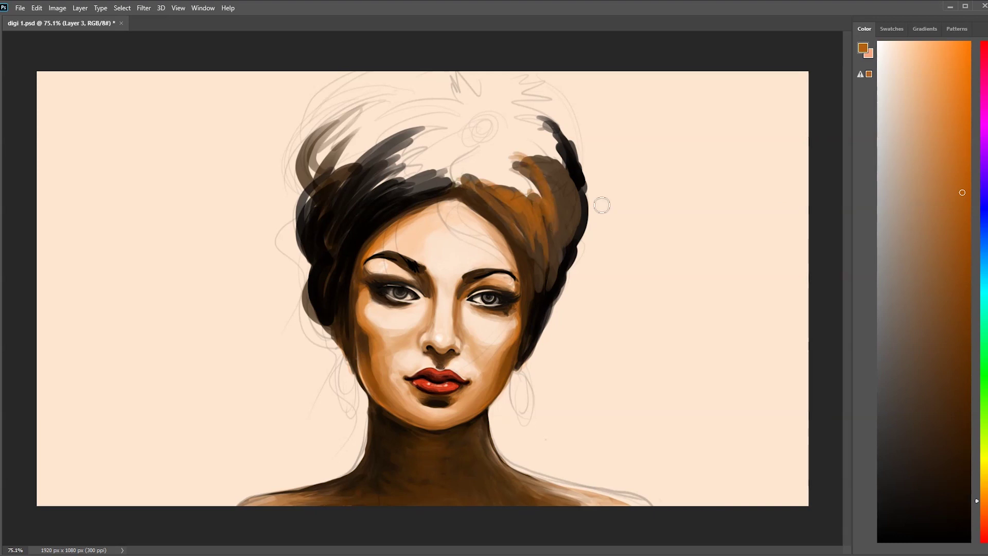
click(977, 474)
mouse_move(484, 191)
mouse_down()
mouse_move(542, 207)
mouse_move(560, 198)
mouse_move(535, 278)
mouse_up()
mouse_move(432, 146)
mouse_down()
mouse_move(340, 232)
mouse_move(420, 169)
mouse_move(350, 93)
mouse_move(580, 154)
mouse_move(577, 175)
mouse_move(519, 80)
mouse_move(571, 155)
mouse_up()
Step: Brush black strokes over the left mass and top of the hair, then begin the red flower
alt+click(576, 175)
mouse_move(392, 75)
mouse_down()
mouse_move(309, 203)
mouse_move(375, 110)
mouse_up()
drag(319, 175, 466, 111)
mouse_move(443, 82)
mouse_down()
mouse_move(410, 83)
mouse_move(493, 107)
mouse_move(422, 120)
mouse_move(479, 175)
mouse_move(566, 134)
mouse_move(463, 78)
mouse_move(474, 123)
mouse_move(535, 139)
mouse_move(494, 180)
mouse_move(412, 134)
mouse_up()
click(984, 530)
click(953, 116)
Step: Fill gaps in the red flower and sketch its centre and petal outlines in dark brown
drag(919, 340, 947, 407)
mouse_move(374, 152)
mouse_down()
mouse_move(494, 123)
mouse_move(407, 160)
mouse_up()
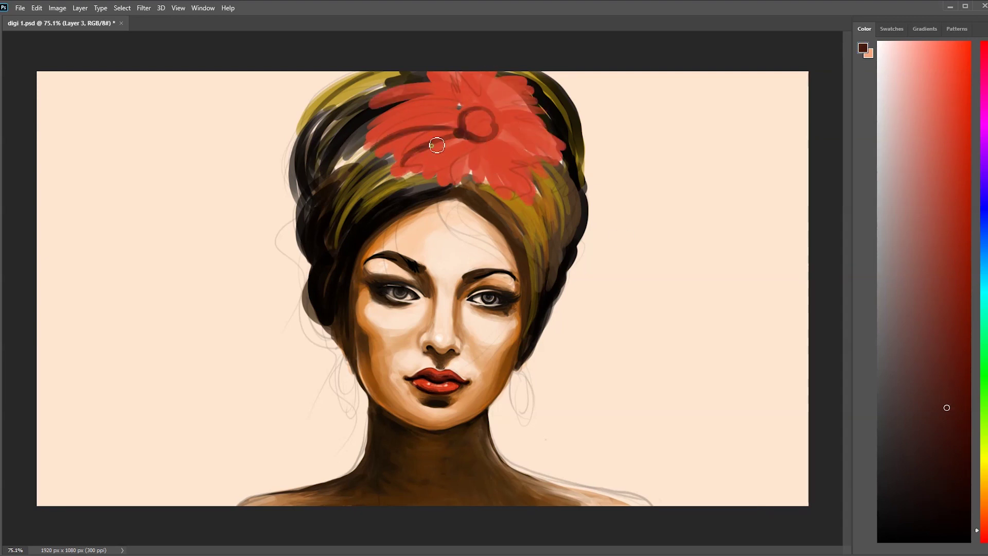
drag(468, 139, 453, 181)
mouse_move(371, 149)
mouse_down()
mouse_move(394, 163)
mouse_move(463, 78)
mouse_up()
mouse_move(406, 87)
mouse_down()
mouse_move(500, 190)
mouse_move(546, 118)
mouse_up()
mouse_move(463, 77)
mouse_down()
mouse_move(563, 161)
mouse_move(476, 191)
mouse_up()
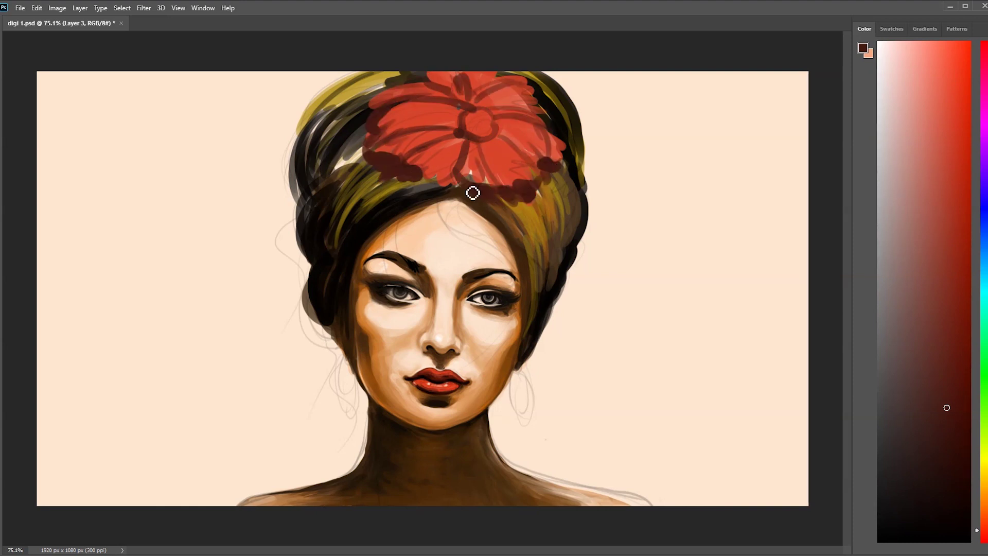
Step: Darken the flower's centre in near-black, brighten the top petals red, and paint black hoop earrings
click(938, 496)
drag(456, 188, 401, 163)
mouse_move(490, 149)
mouse_down()
mouse_move(489, 117)
mouse_move(506, 126)
mouse_move(517, 169)
mouse_up()
alt+click(521, 173)
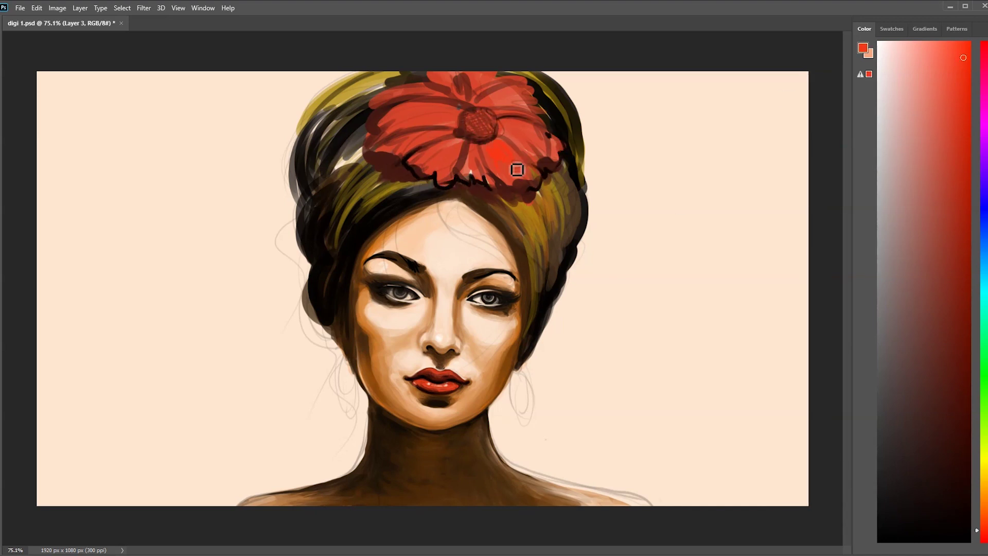
drag(461, 90, 484, 93)
alt+click(434, 201)
mouse_move(457, 194)
mouse_down()
mouse_move(360, 165)
mouse_move(364, 139)
mouse_up()
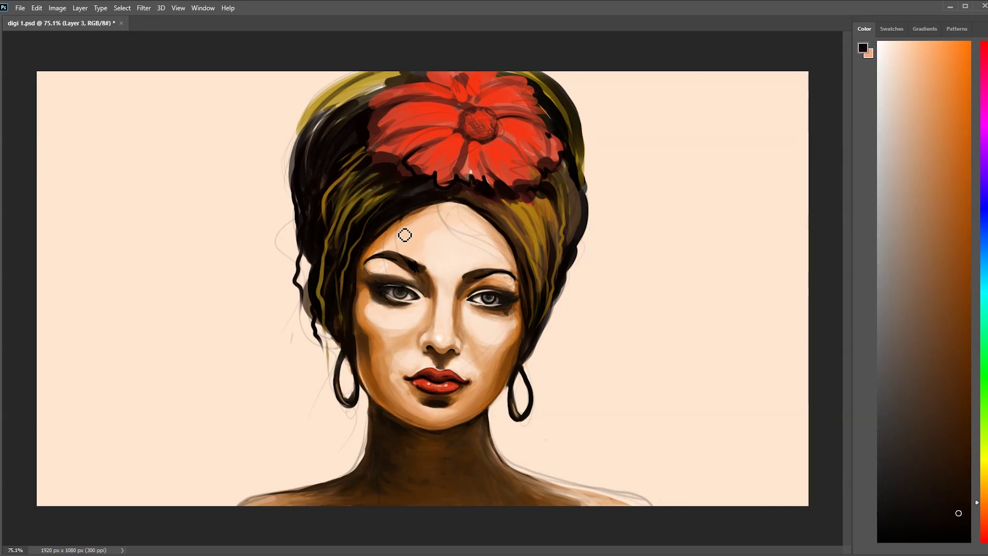
Step: Paint dark hair strands across the forehead, past the left eyebrow and along the right edge
alt+click(473, 212)
alt+click(453, 200)
drag(444, 199, 500, 238)
drag(399, 221, 396, 332)
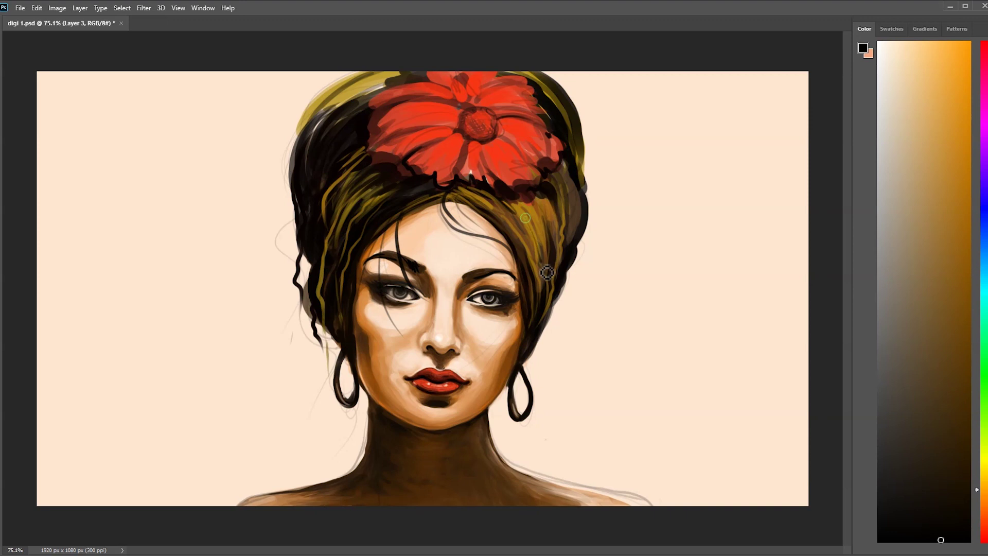
drag(566, 280, 555, 337)
drag(579, 257, 574, 304)
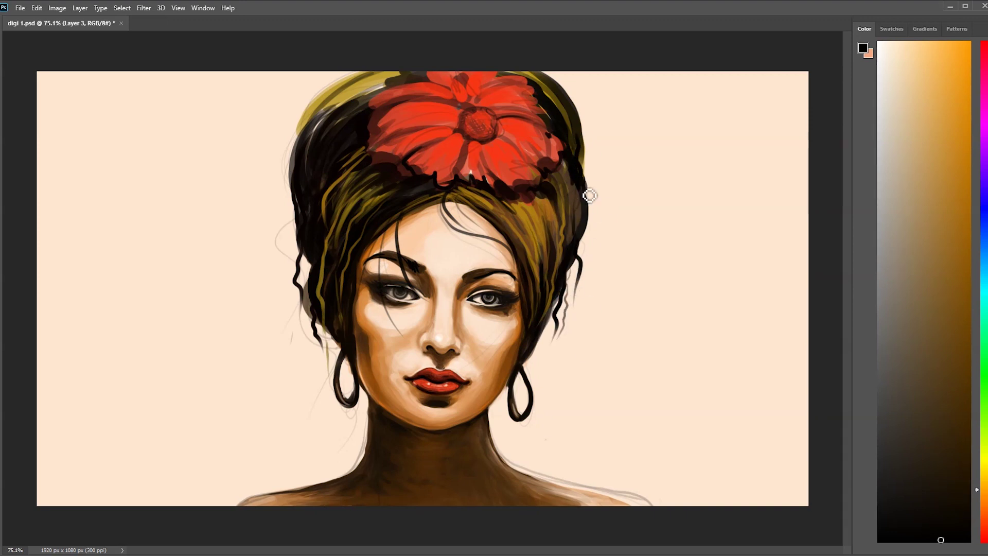
Step: Highlight the flower's upper-left petals in near-white and add thin reddish-black wavy curls left of the head
click(885, 51)
drag(441, 117, 426, 147)
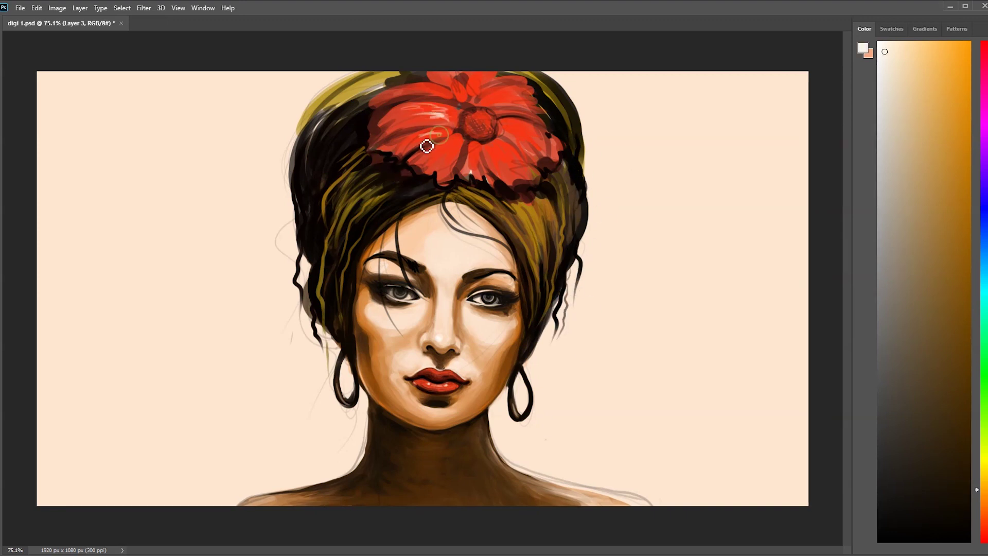
alt+click(429, 204)
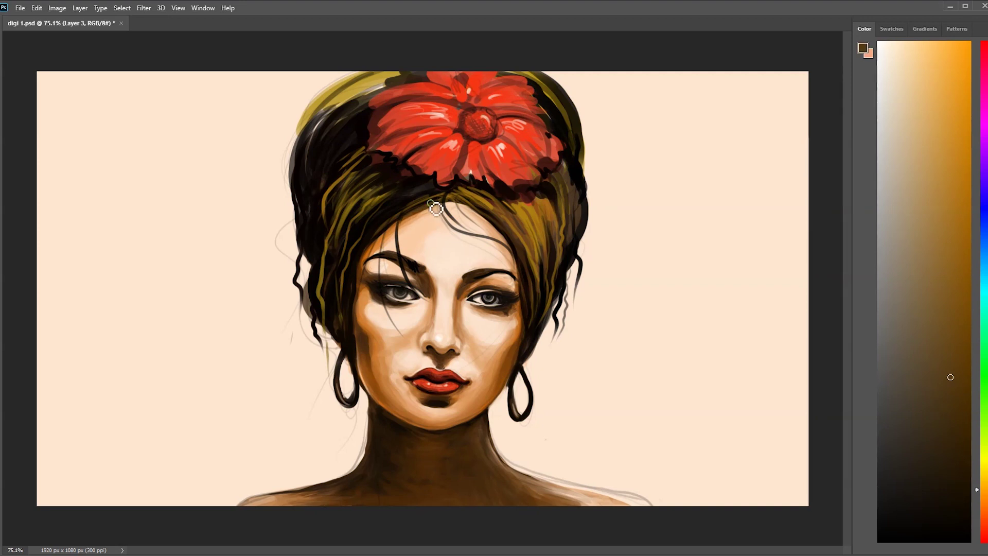
alt+click(422, 209)
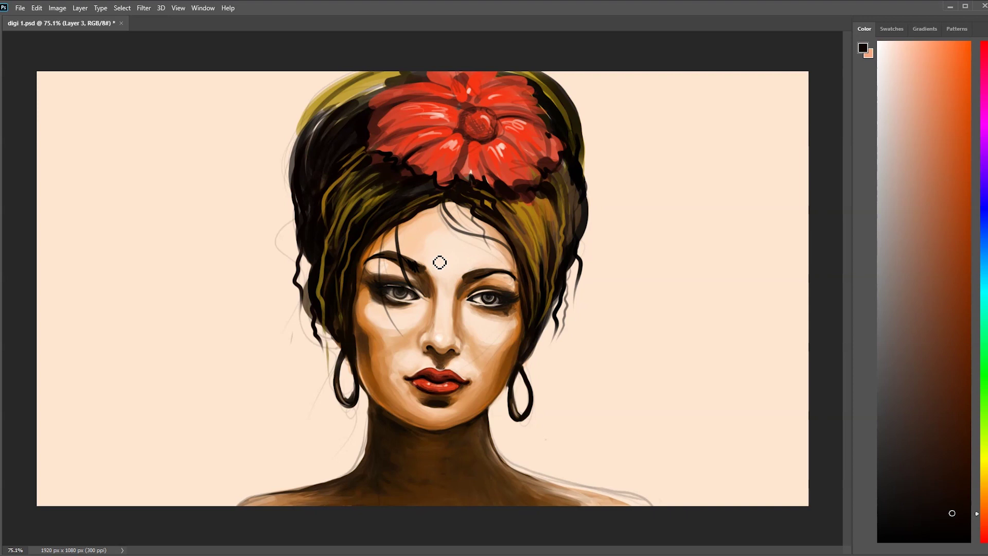
drag(296, 221, 273, 306)
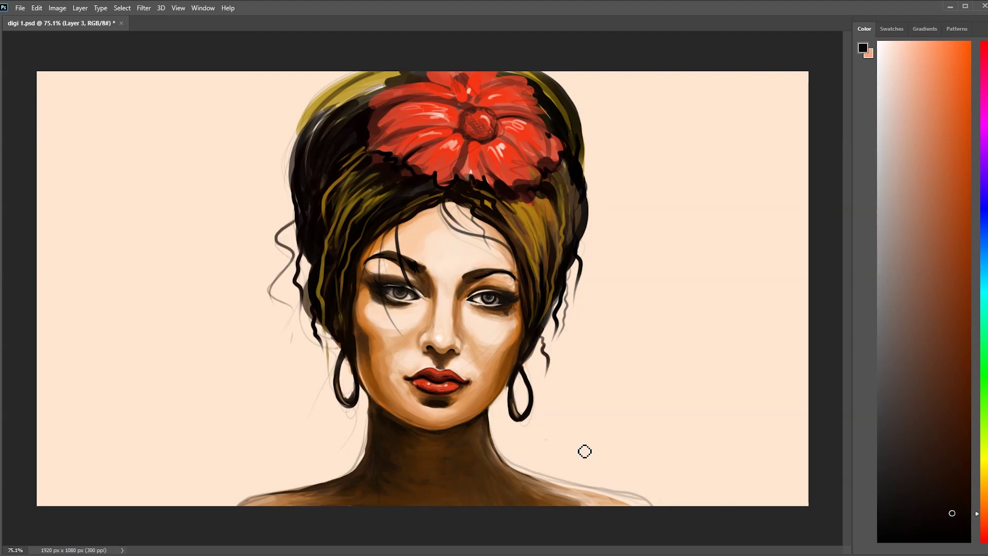
Step: Paint loose orange background strokes beside the neck, in the left background and right of the head
drag(553, 398, 559, 460)
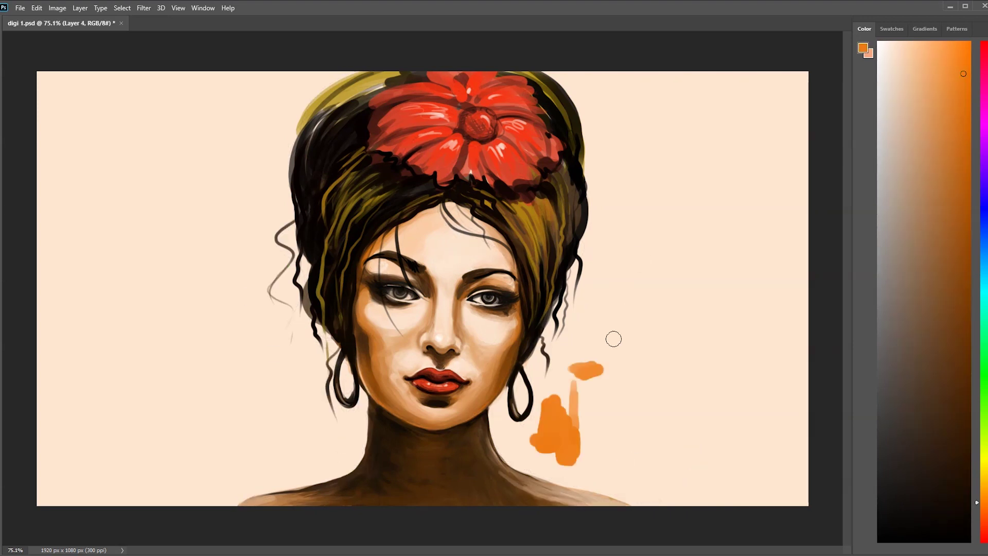
drag(613, 280, 597, 445)
mouse_move(286, 342)
mouse_down()
mouse_move(296, 435)
mouse_move(349, 451)
mouse_move(360, 406)
mouse_up()
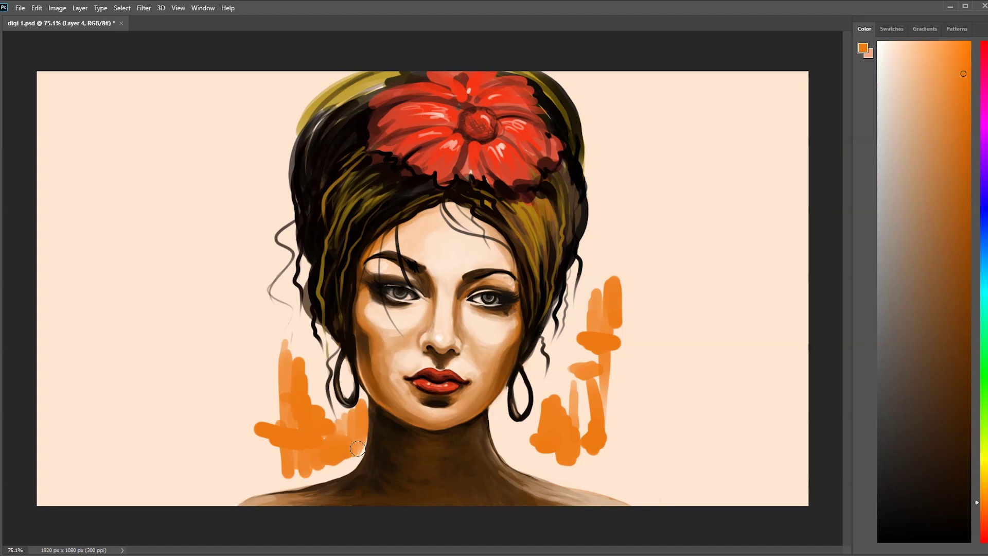
drag(252, 291, 255, 401)
drag(191, 337, 280, 360)
drag(203, 448, 265, 464)
drag(609, 383, 646, 383)
mouse_move(623, 368)
mouse_down()
mouse_move(607, 480)
mouse_move(540, 469)
mouse_up()
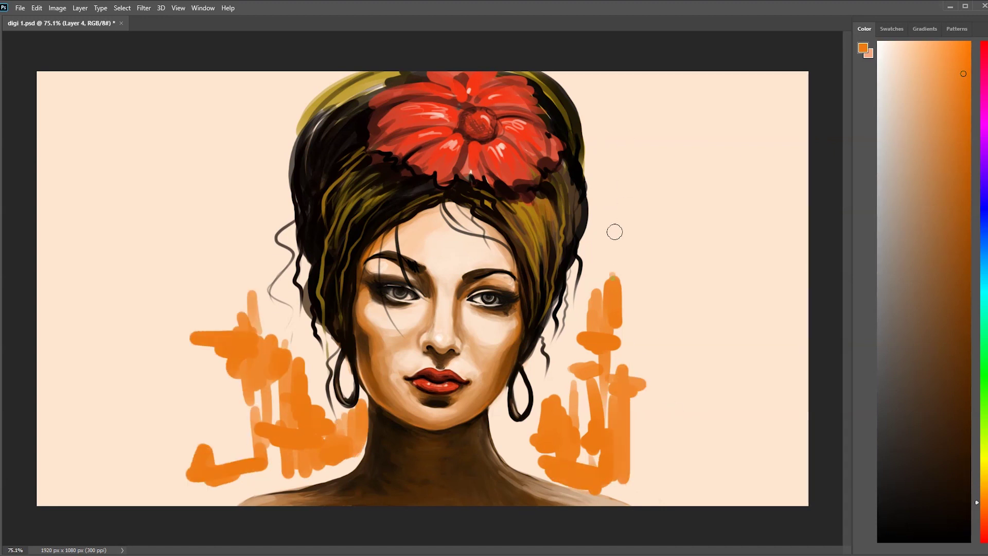
drag(620, 111, 610, 273)
drag(592, 100, 600, 242)
Step: Add light-cyan strokes along both sides of the hair, beside the neck and around the right earring
drag(590, 139, 587, 278)
click(976, 230)
drag(974, 243, 976, 289)
click(894, 116)
drag(592, 236, 542, 385)
drag(497, 399, 501, 447)
drag(542, 384, 499, 427)
drag(538, 326, 519, 394)
mouse_move(304, 330)
mouse_down()
mouse_move(342, 407)
mouse_move(298, 309)
mouse_up()
drag(293, 237, 314, 411)
mouse_move(267, 319)
mouse_down()
mouse_move(268, 144)
mouse_move(288, 258)
mouse_up()
drag(298, 356, 240, 360)
drag(592, 309, 499, 435)
Step: Layer more light blue over the lower-left orange and beside the right neck strokes
alt+click(594, 431)
drag(591, 371, 587, 427)
alt+click(289, 392)
mouse_move(273, 453)
mouse_down()
mouse_move(311, 467)
mouse_move(355, 451)
mouse_up()
drag(268, 375, 271, 463)
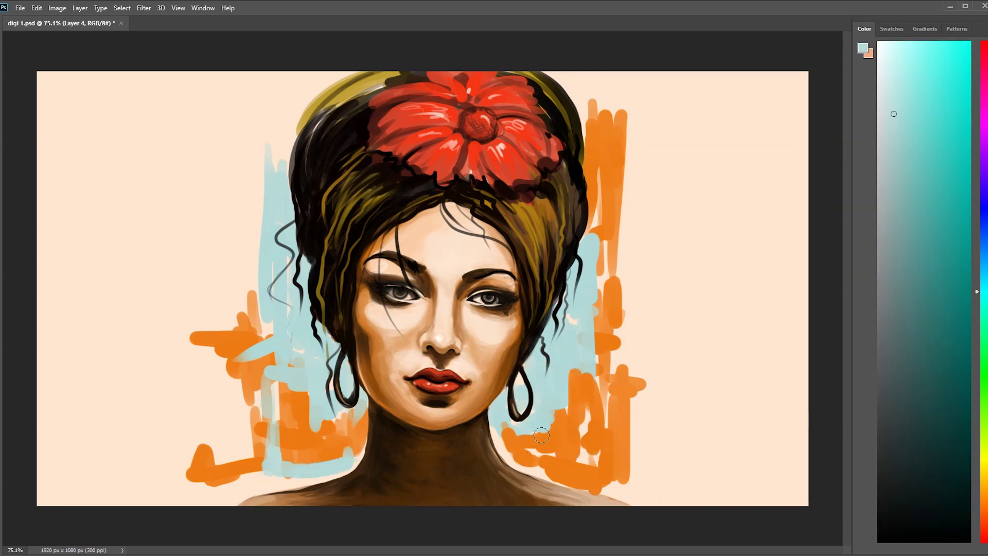
drag(582, 402, 587, 463)
drag(502, 429, 588, 457)
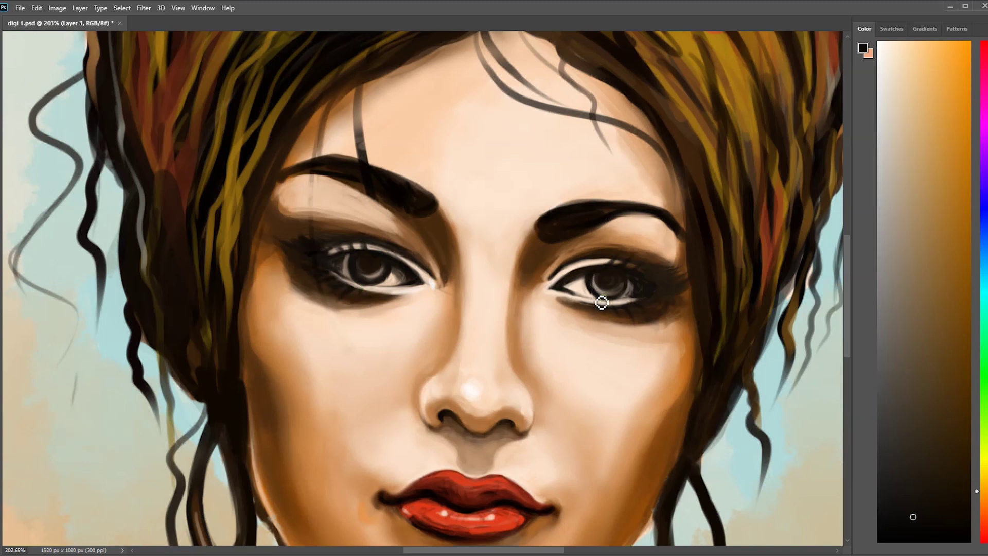
Step: Add white highlights to the lower eyelids and lip, and darken the thin strand above the left eye
alt+click(580, 314)
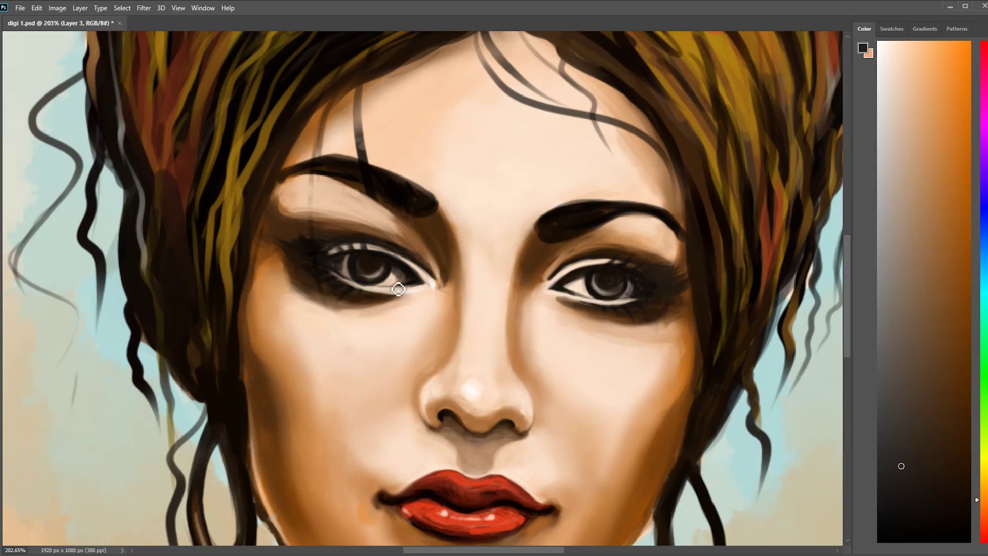
alt+click(376, 263)
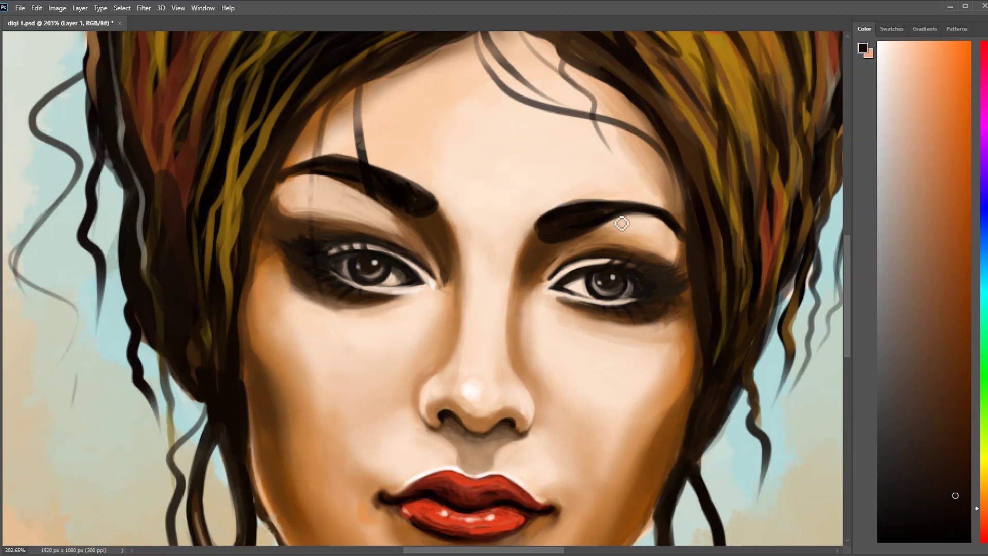
drag(315, 155, 310, 221)
drag(356, 86, 360, 131)
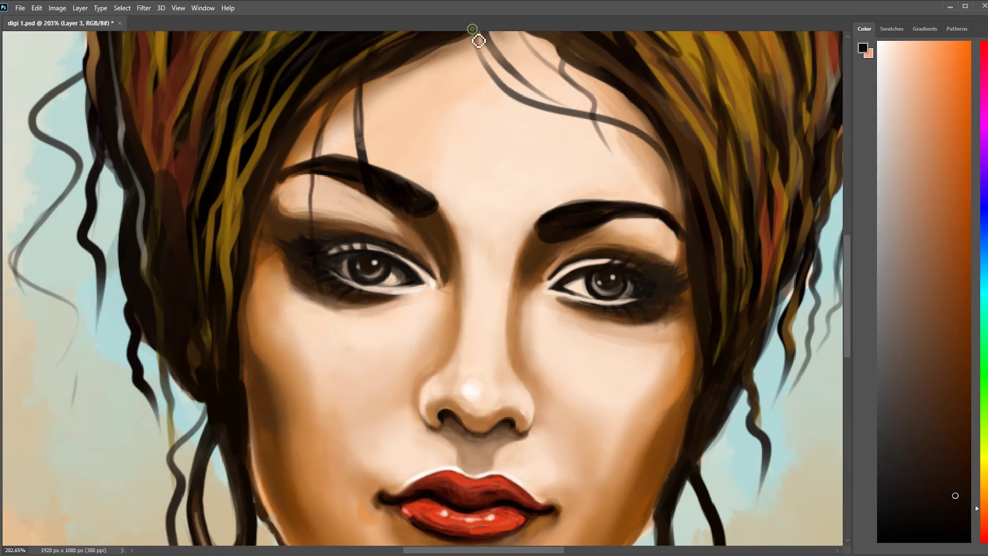
alt+scroll(651, 186, down, 5)
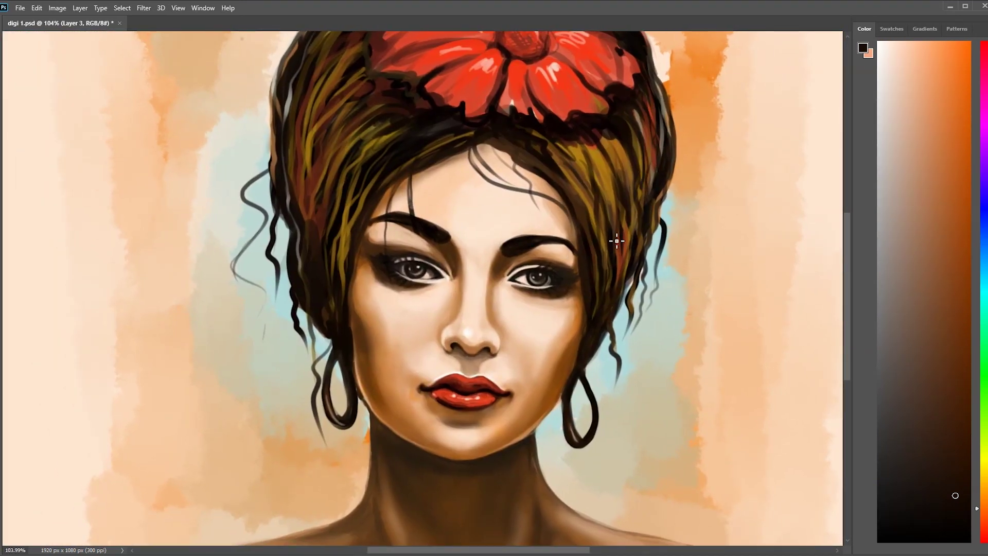
Step: Add dark strokes to the right side of the updo and view the portrait at 100%
scroll(348, 105, up, 2)
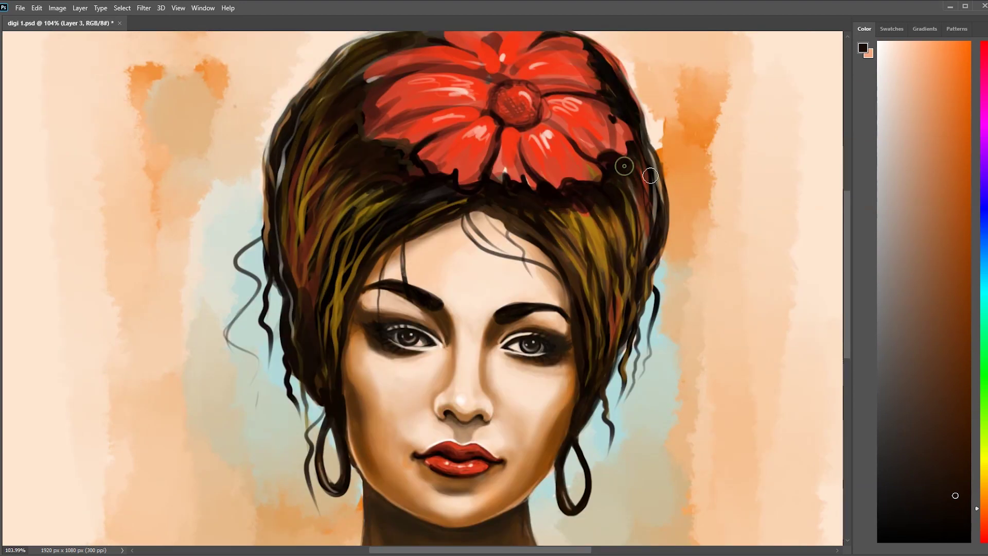
drag(596, 364, 649, 266)
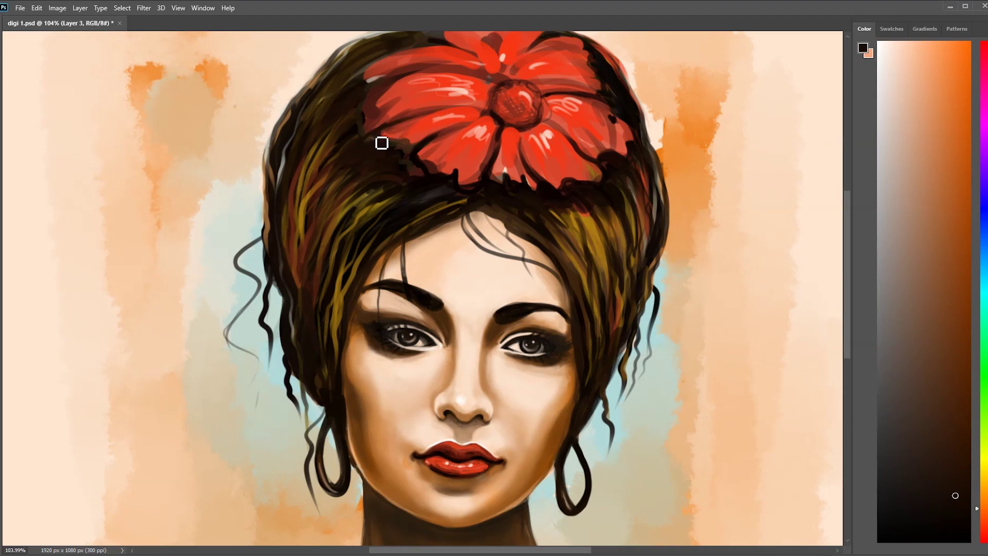
key(ctrl+1)
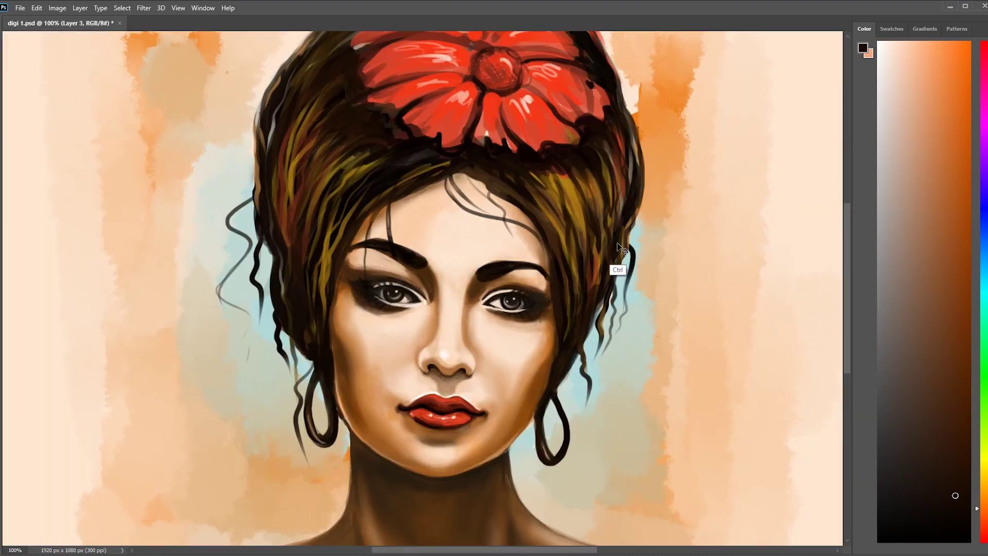